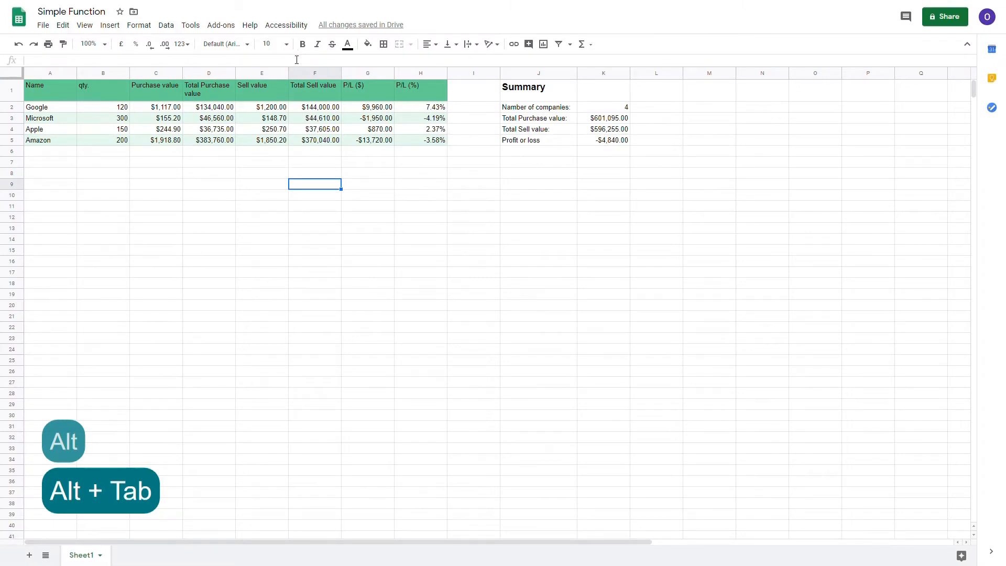
Step: Clear the contents of D2:D5, F2:H5 and K2:K5 to test the empty-cell formatting, and undo the deletion
{"action": "left_click", "coordinate": [203, 108]}
{"action": "left_click_drag", "start_coordinate": [203, 108], "coordinate": [209, 139]}
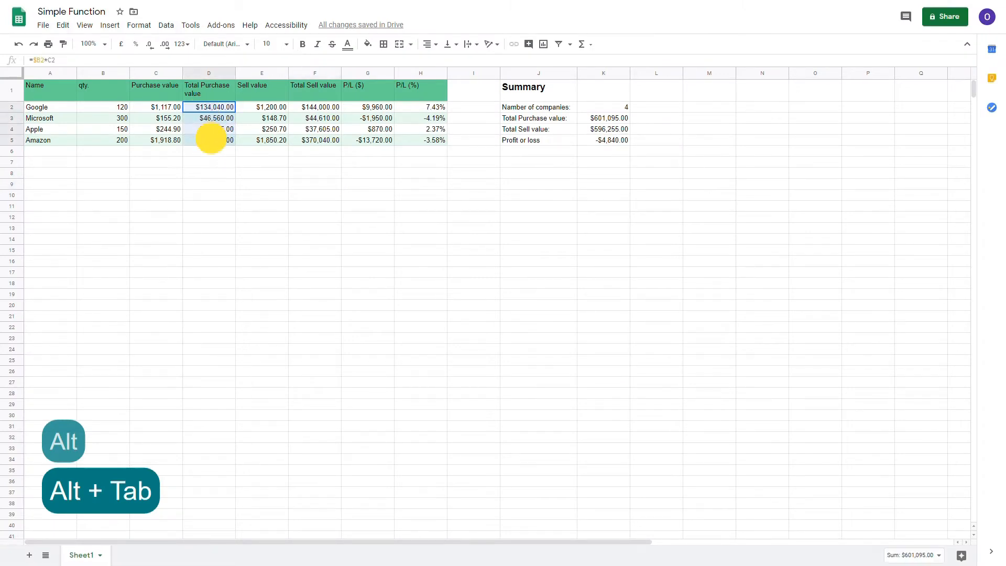
{"action": "left_click_drag", "start_coordinate": [310, 108], "coordinate": [435, 140]}
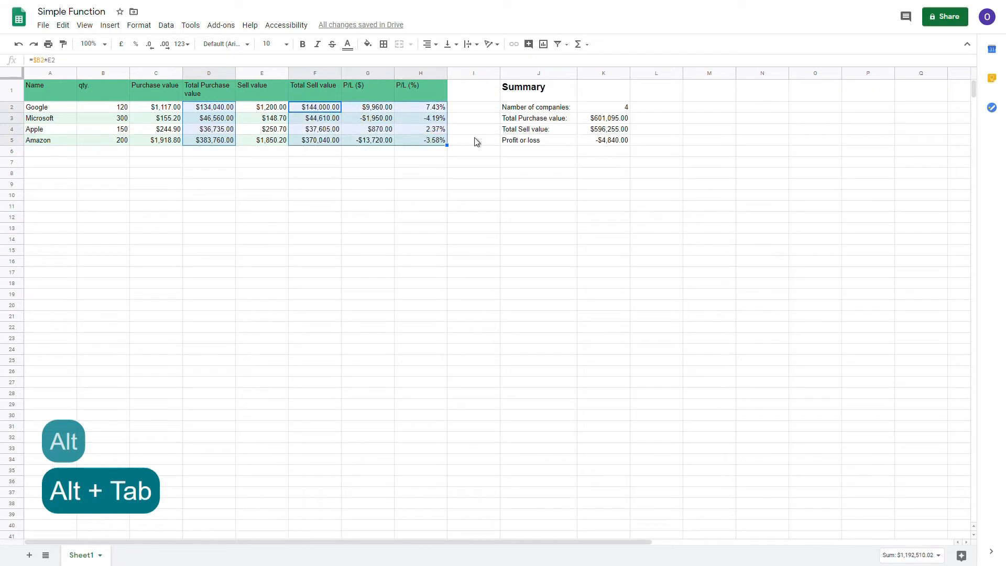
{"action": "left_click_drag", "start_coordinate": [618, 107], "coordinate": [622, 144]}
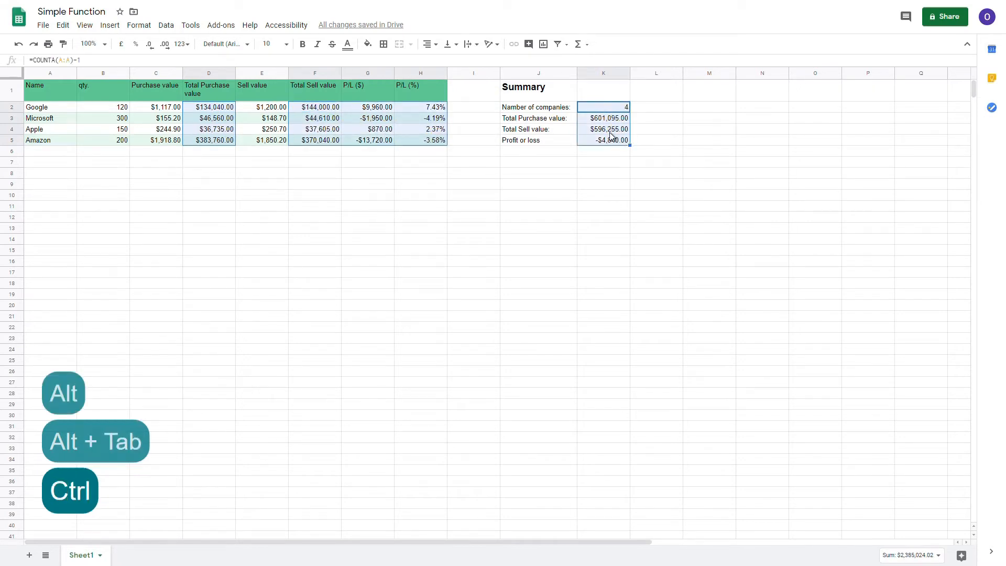
{"action": "key", "text": "Delete"}
{"action": "left_click", "coordinate": [321, 187]}
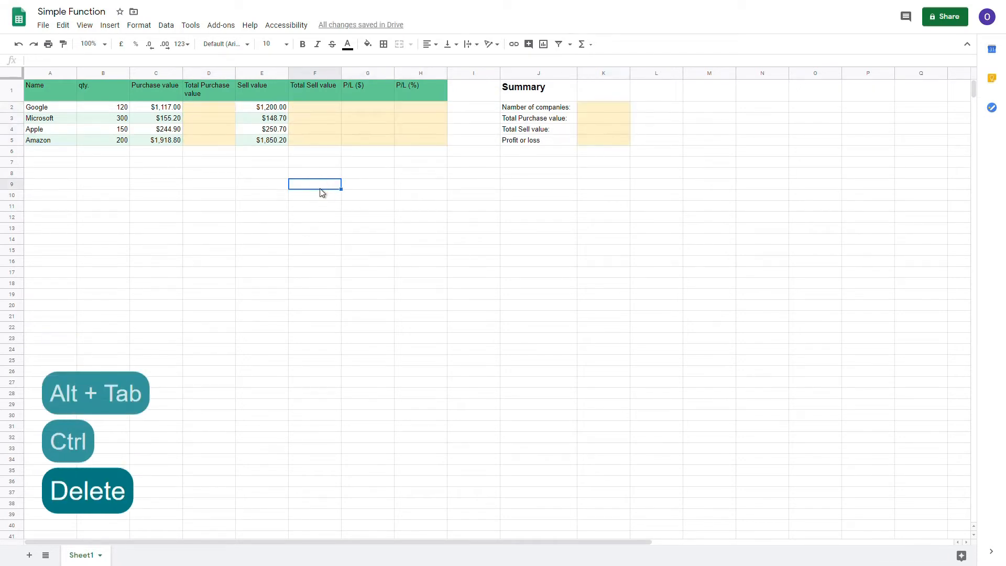
{"action": "key", "text": "ctrl+z"}
{"action": "left_click", "coordinate": [336, 174]}
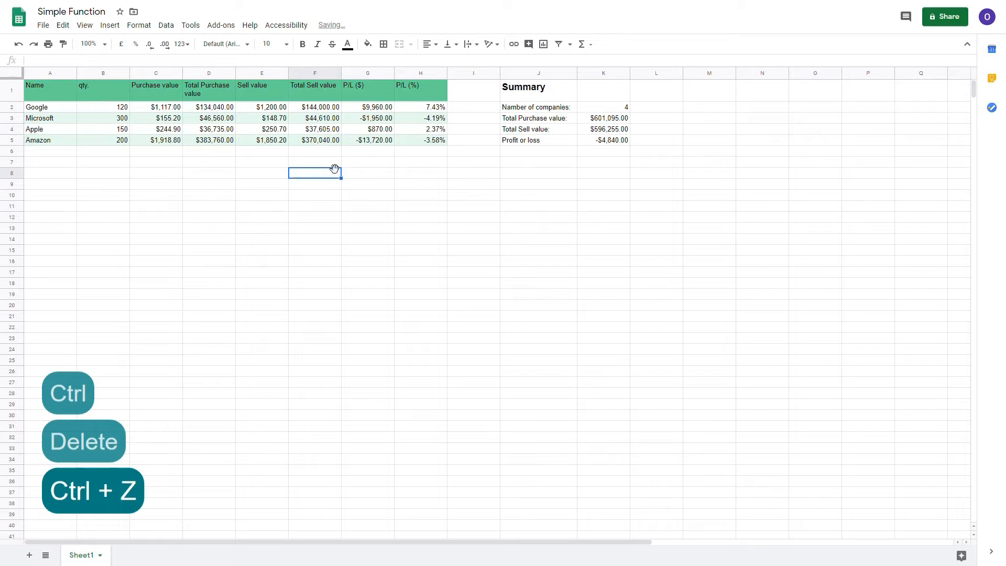
Step: Review the existing "Cell is empty" conditional format rule for D2:D5, F2:H5 and K2:K5, and delete it
{"action": "left_click", "coordinate": [325, 118]}
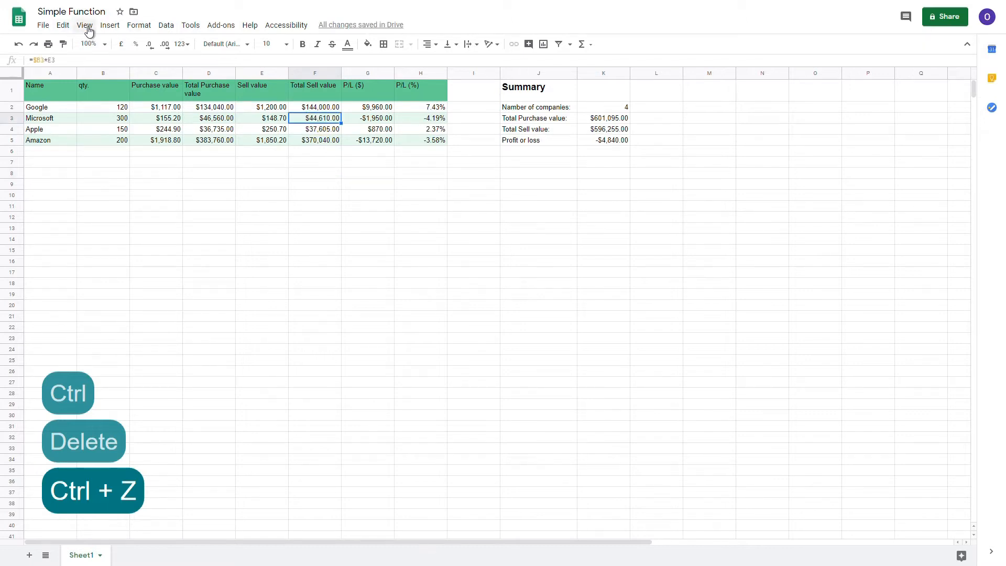
{"action": "left_click", "coordinate": [139, 25]}
{"action": "left_click", "coordinate": [219, 274]}
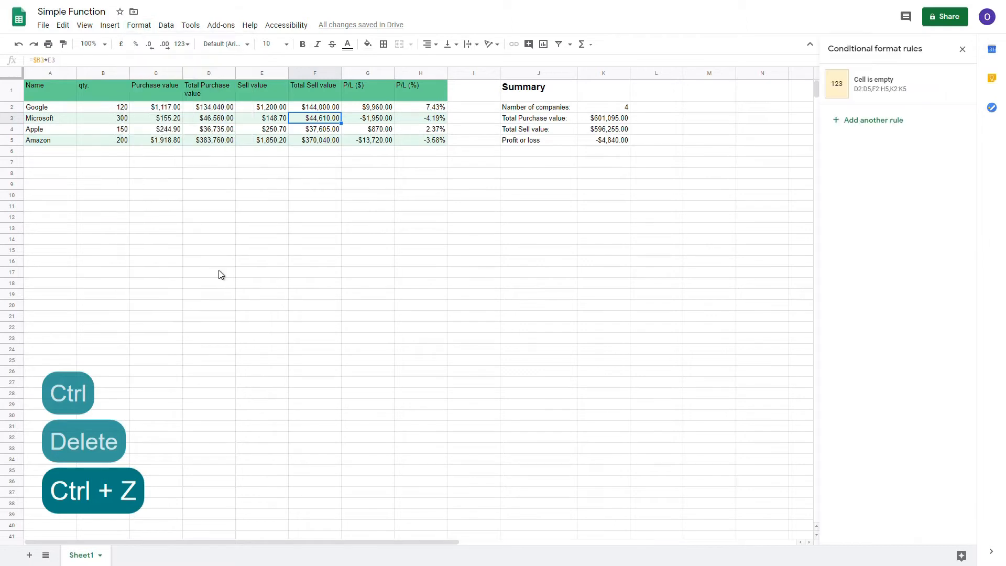
{"action": "left_click", "coordinate": [878, 90]}
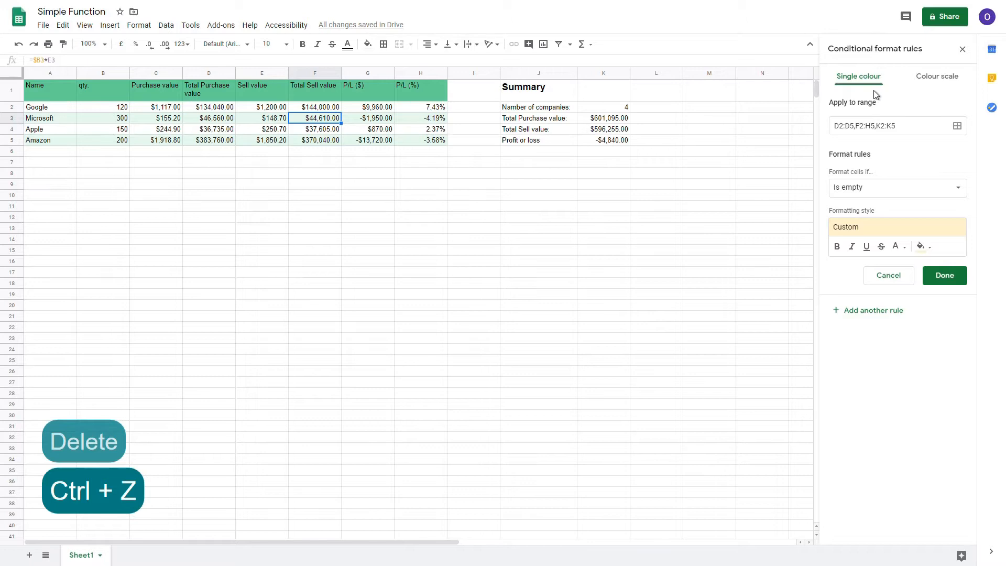
{"action": "left_click", "coordinate": [887, 274]}
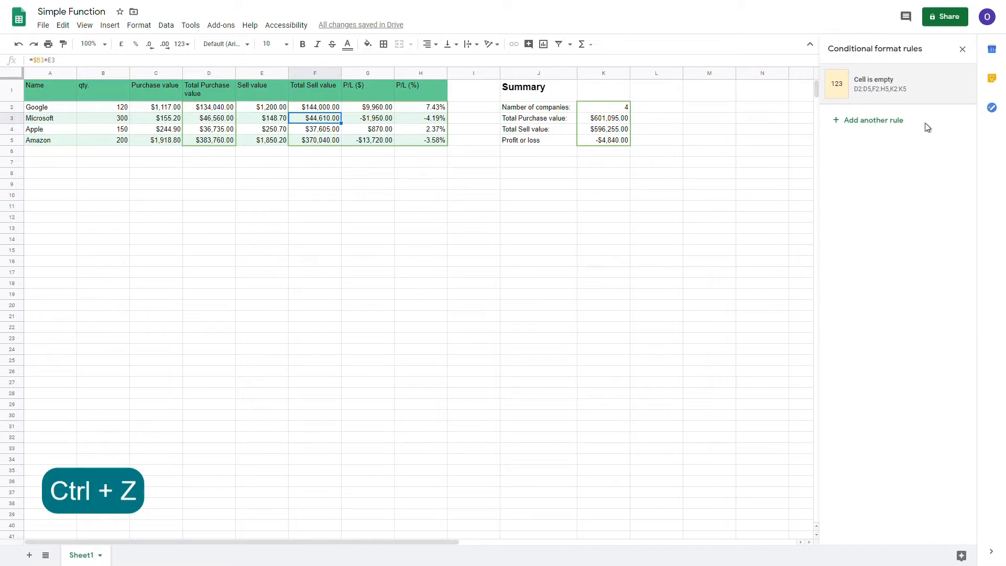
{"action": "left_click", "coordinate": [957, 85]}
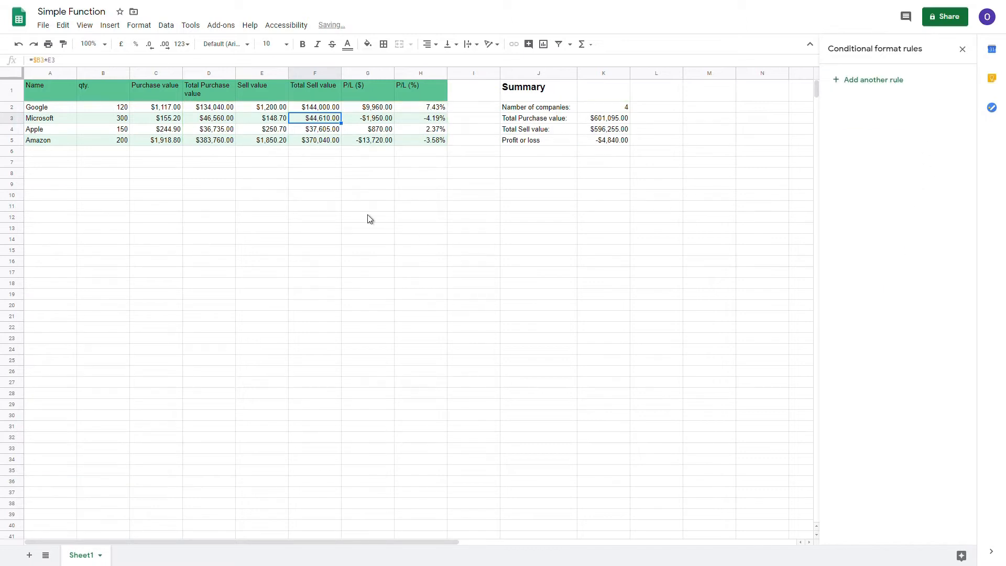
{"action": "left_click", "coordinate": [351, 205]}
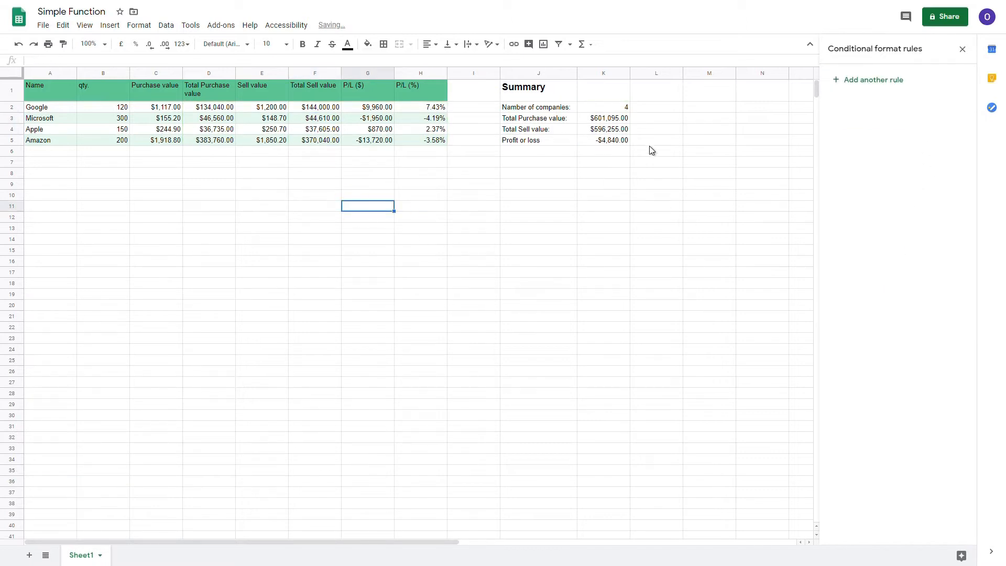
Step: Add a conditional format rule to the Profit or loss value in K5 that fills it light red when less than 0
{"action": "left_click", "coordinate": [611, 142]}
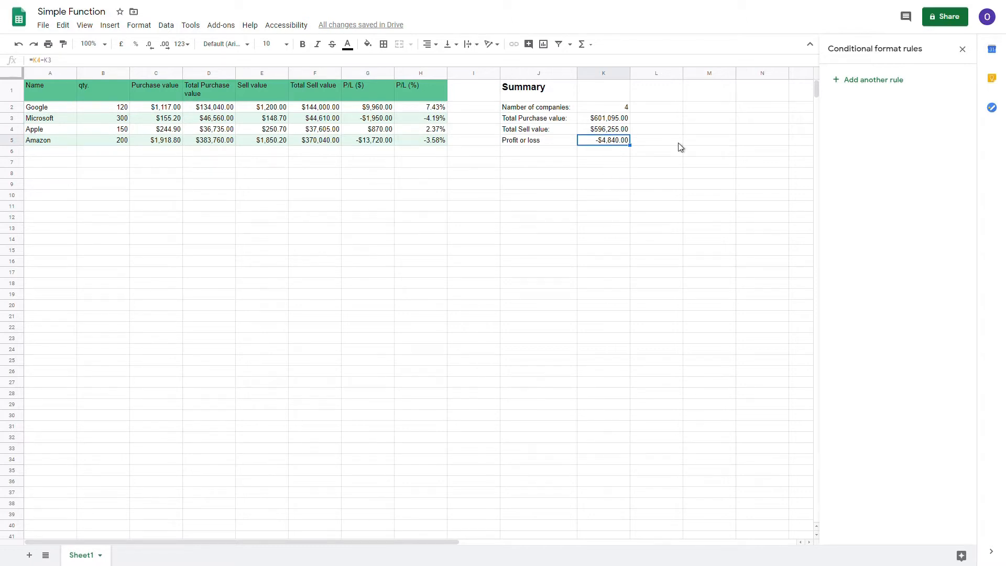
{"action": "left_click", "coordinate": [859, 79]}
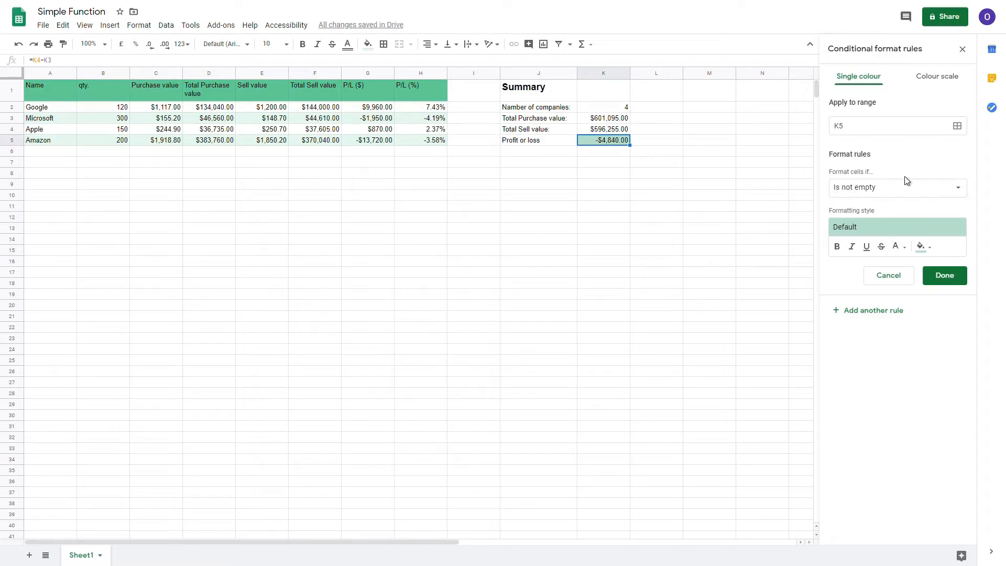
{"action": "left_click", "coordinate": [911, 190]}
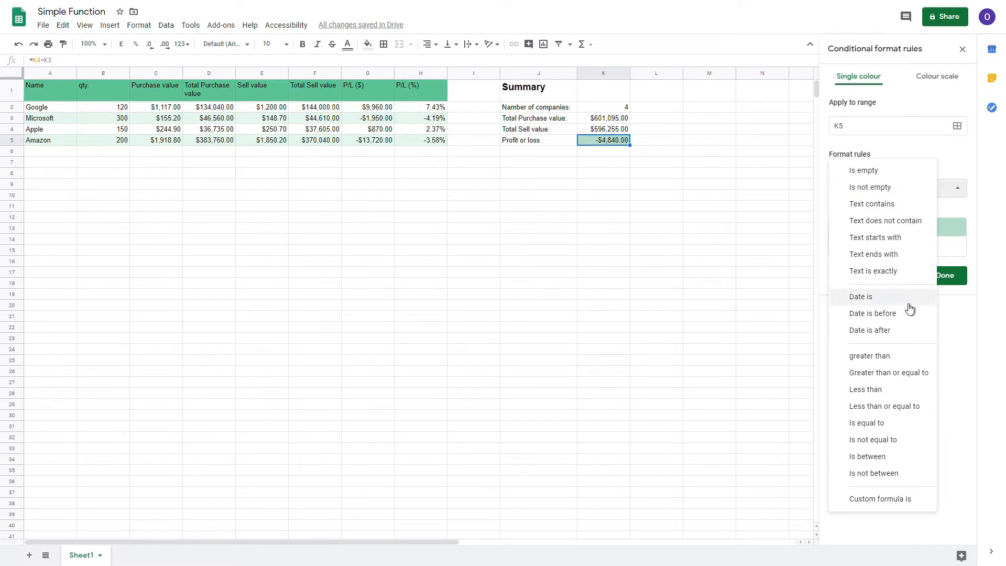
{"action": "left_click", "coordinate": [905, 395]}
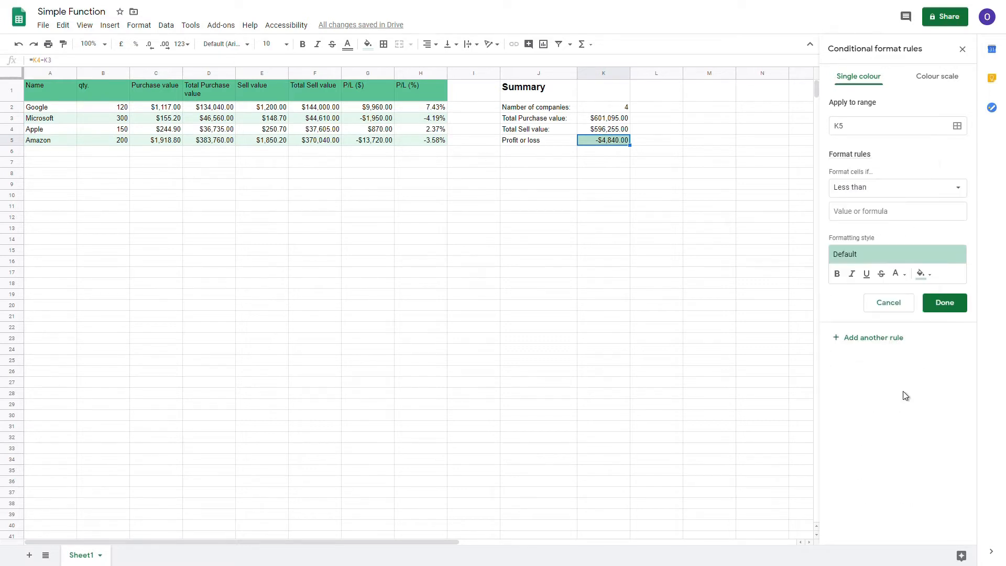
{"action": "left_click", "coordinate": [875, 213]}
{"action": "type", "text": "0"}
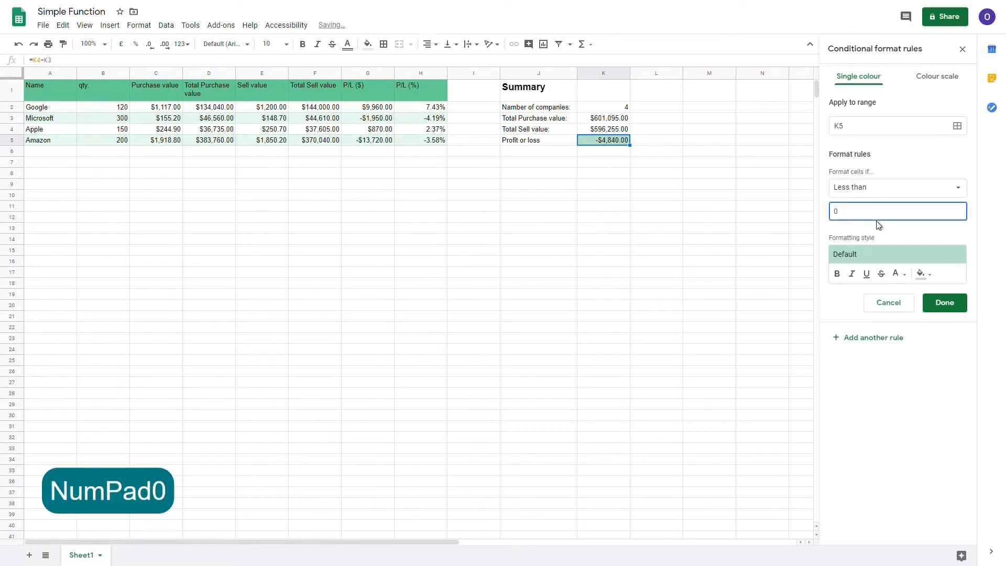
{"action": "left_click", "coordinate": [925, 275]}
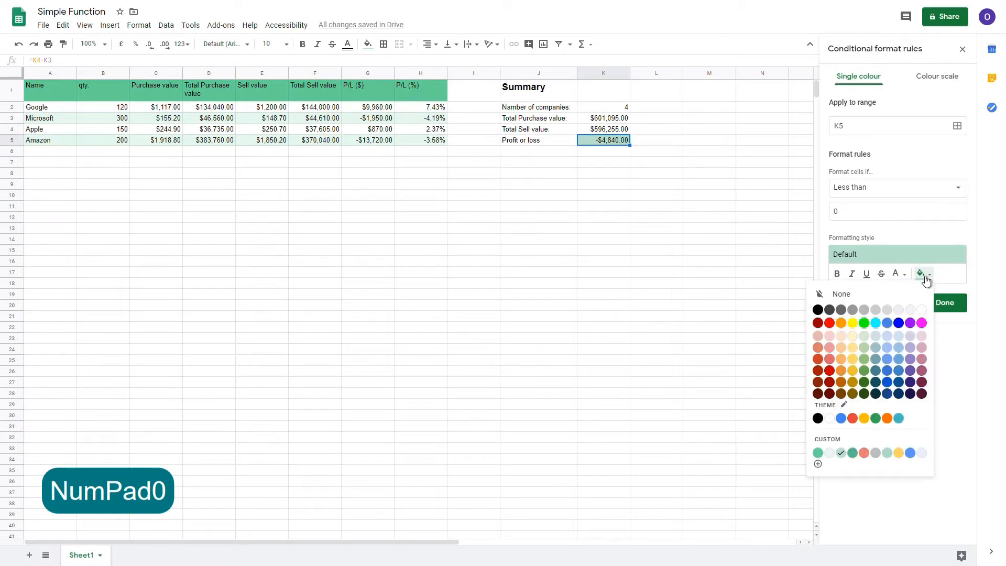
{"action": "left_click", "coordinate": [830, 347]}
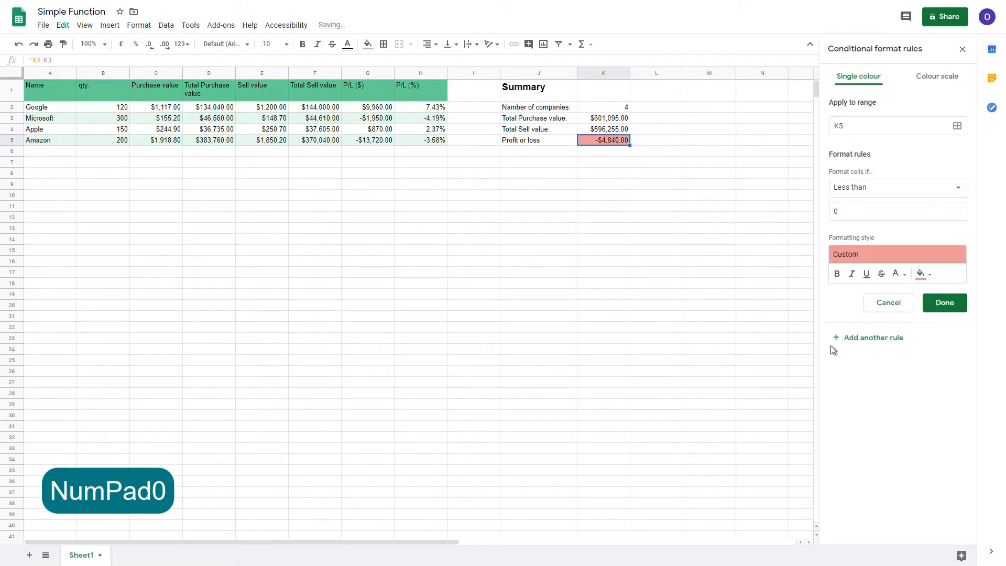
{"action": "left_click", "coordinate": [949, 311]}
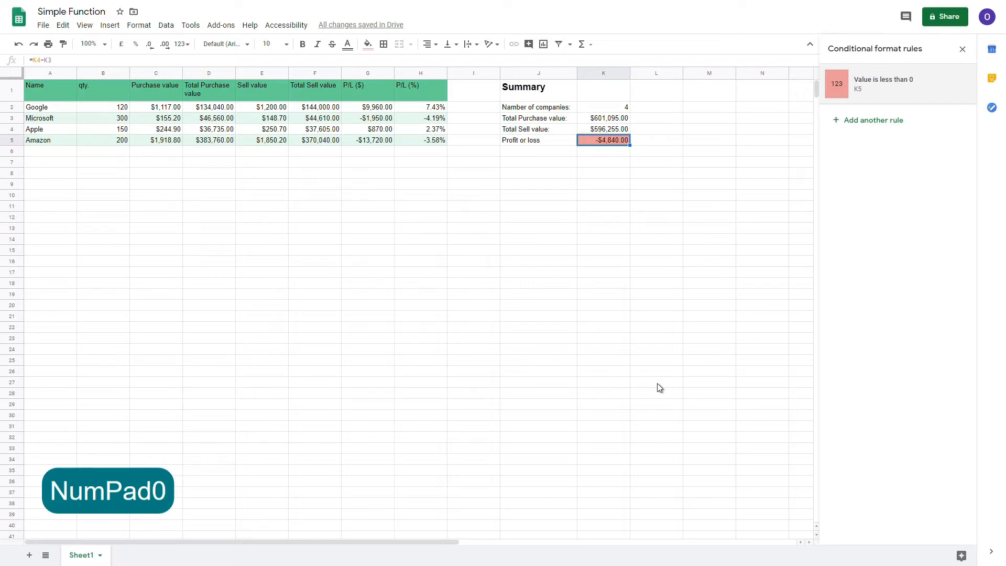
Step: Add a second conditional format rule to K5 that fills it light green when the value is greater than 0
{"action": "left_click", "coordinate": [874, 121]}
{"action": "left_click", "coordinate": [913, 197]}
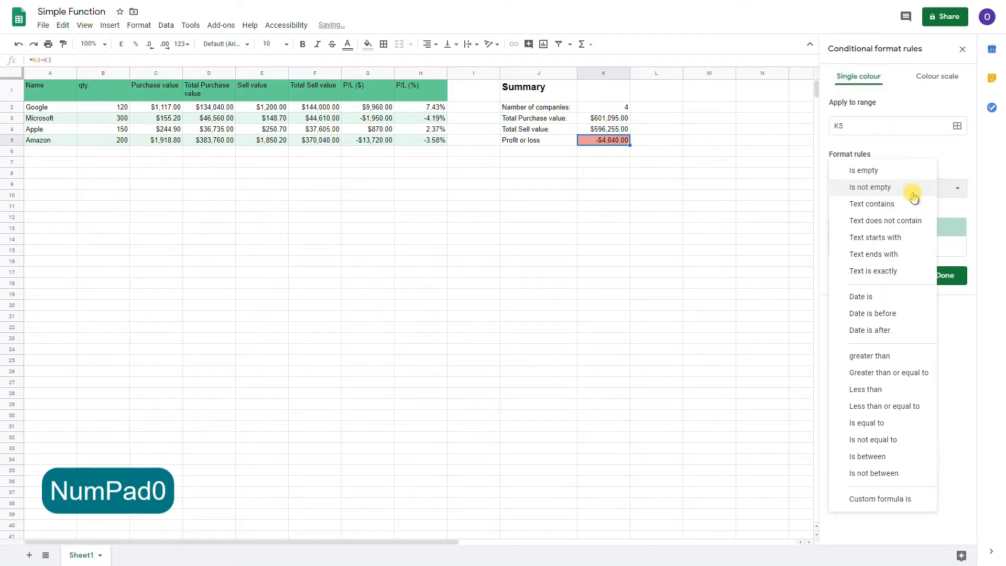
{"action": "left_click", "coordinate": [891, 356]}
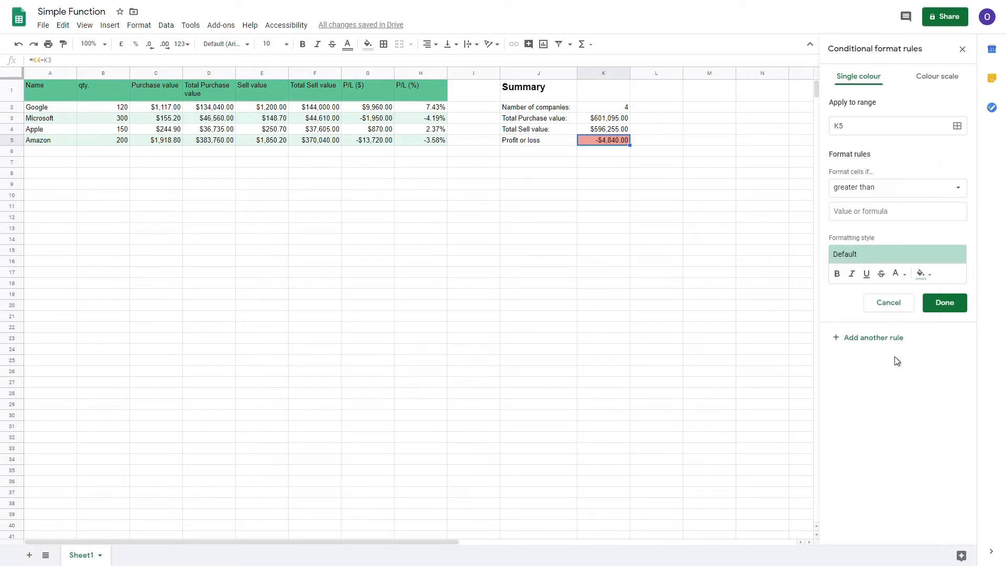
{"action": "left_click", "coordinate": [892, 212]}
{"action": "type", "text": "0"}
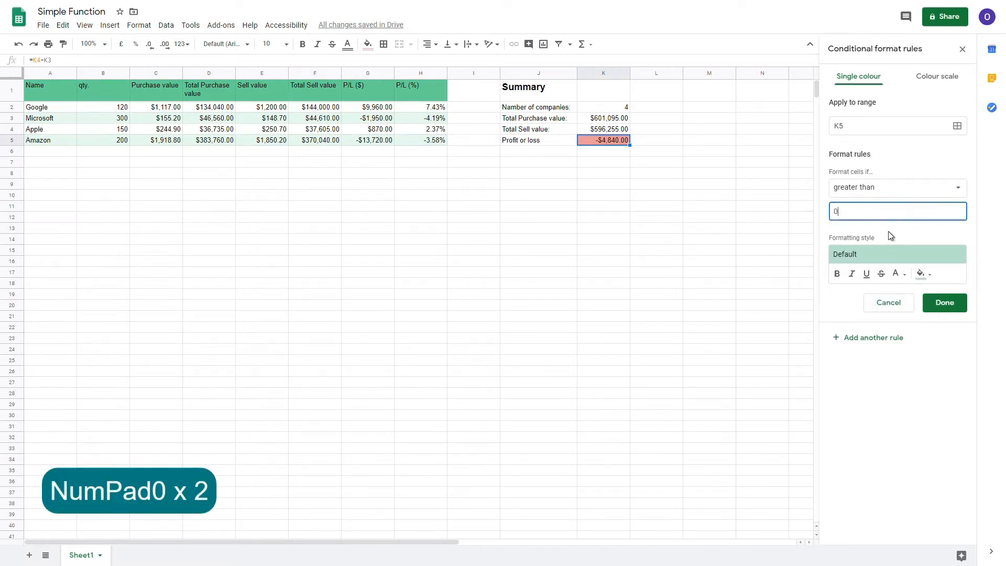
{"action": "left_click", "coordinate": [931, 276]}
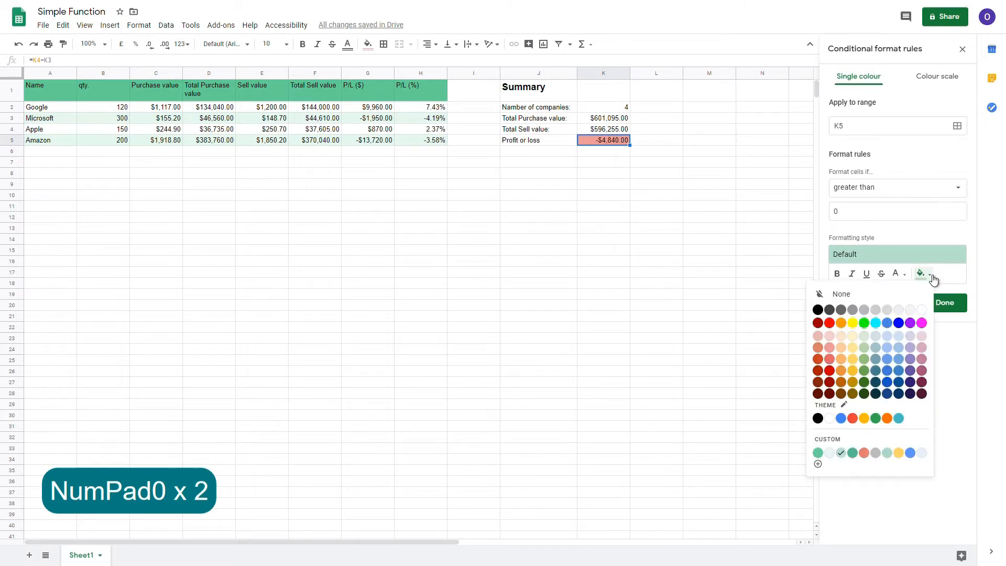
{"action": "left_click", "coordinate": [866, 346]}
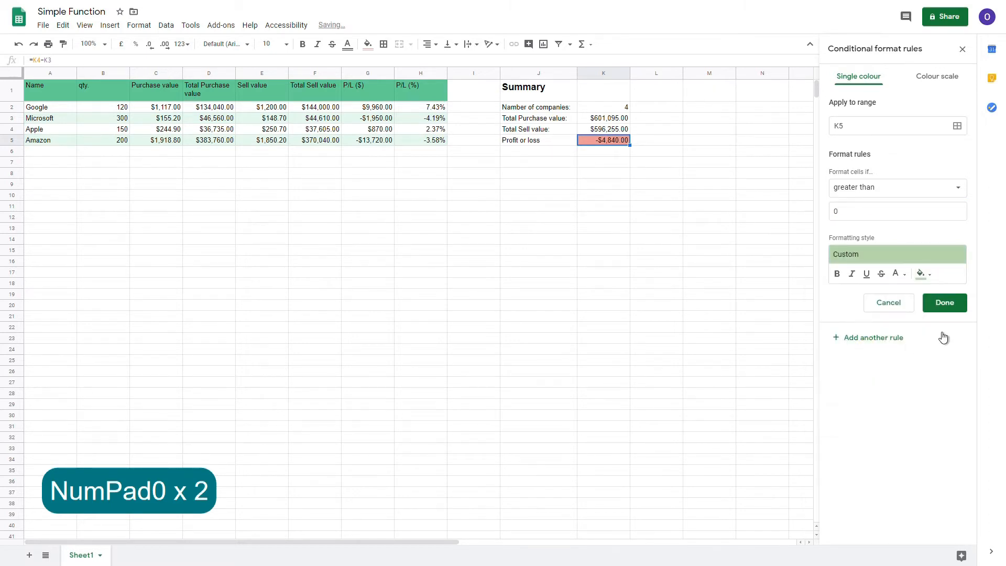
{"action": "left_click", "coordinate": [947, 304]}
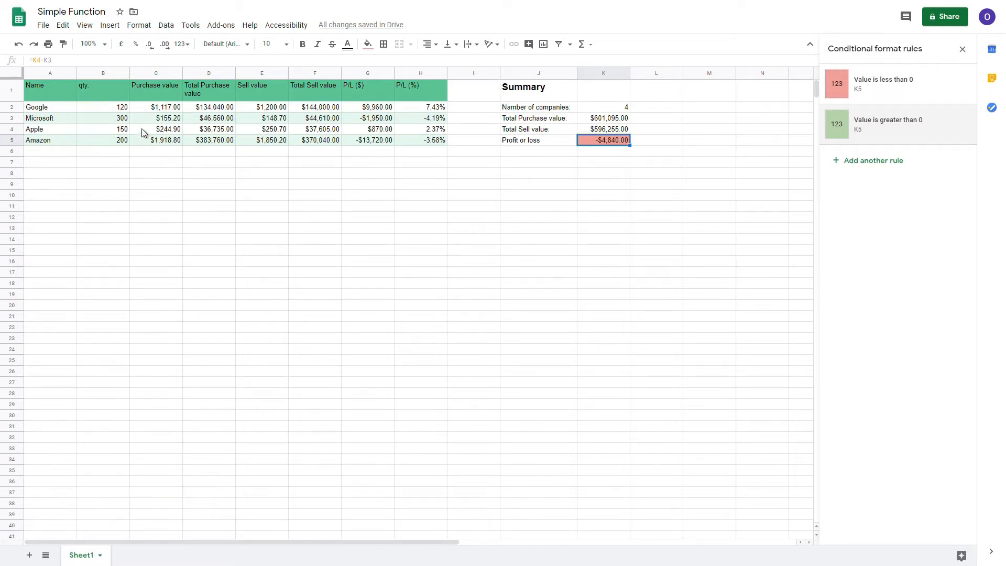
Step: Test the profit or loss colour rules by setting Google's quantity to 800, and undo the change
{"action": "left_click", "coordinate": [124, 107]}
{"action": "double_click", "coordinate": [125, 106]}
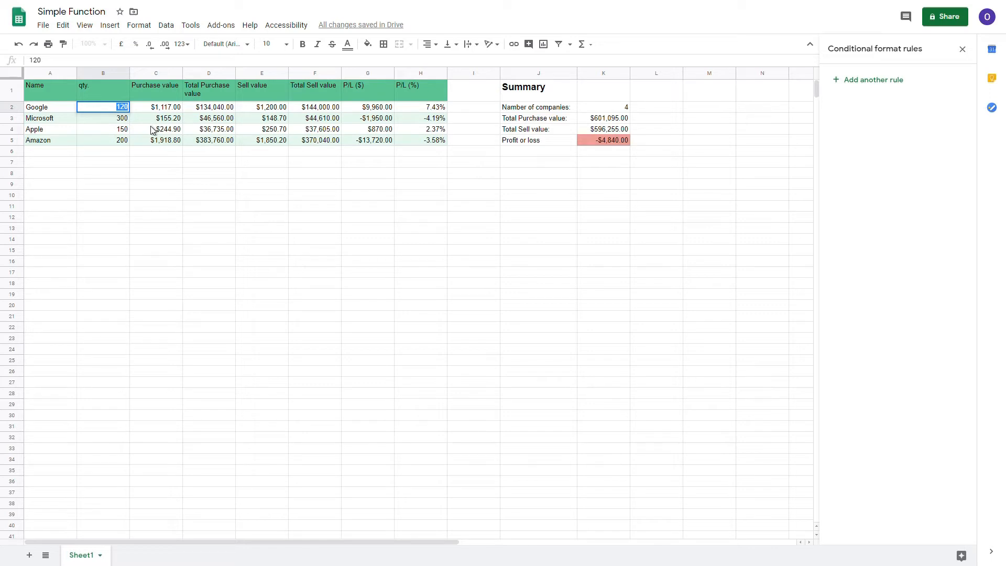
{"action": "type", "text": "800"}
{"action": "key", "text": "Return"}
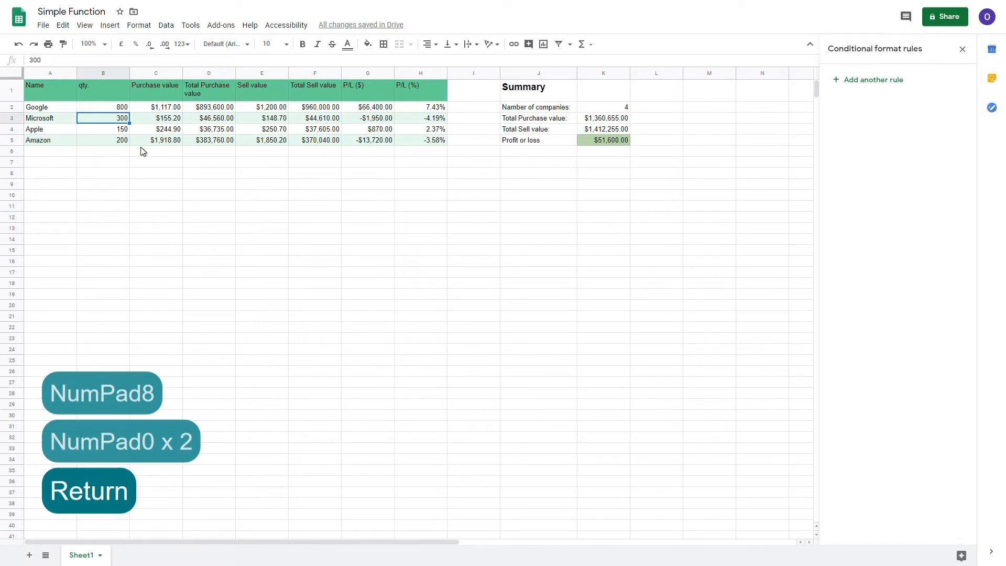
{"action": "key", "text": "ctrl+z"}
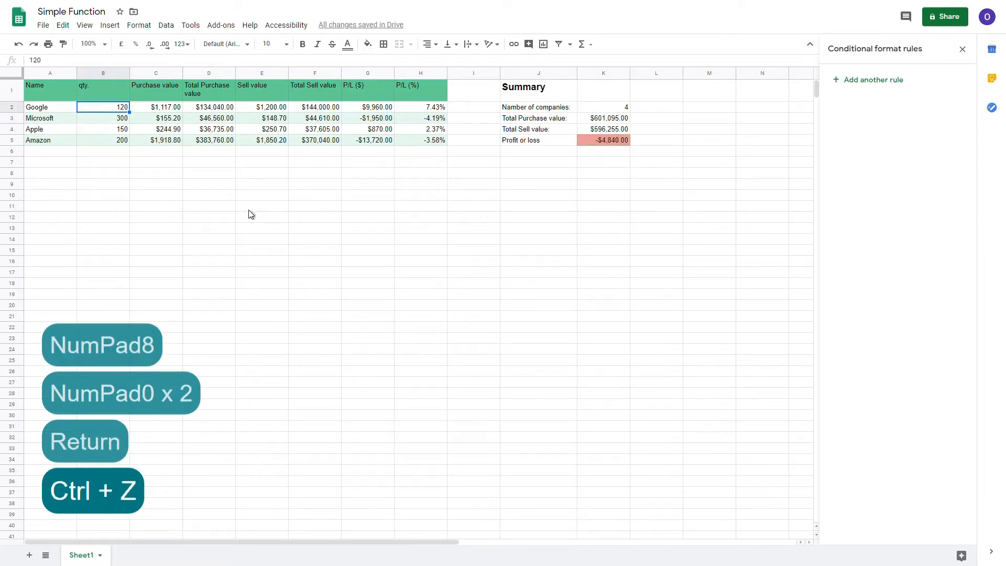
Step: Apply the default blue alternating colours style with a header to the company table in columns A to H
{"action": "left_click", "coordinate": [48, 74]}
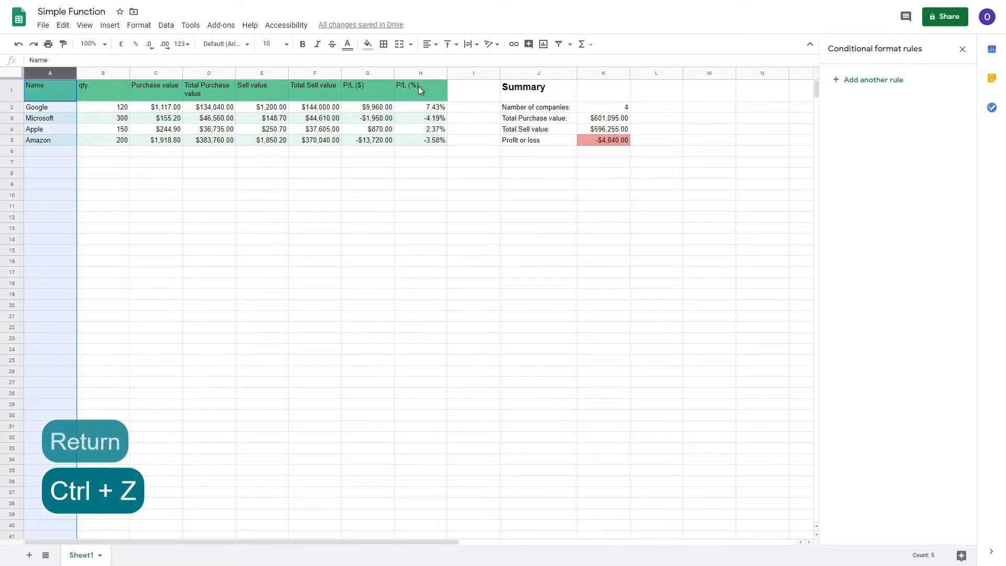
{"action": "left_click", "coordinate": [422, 75], "text": "shift"}
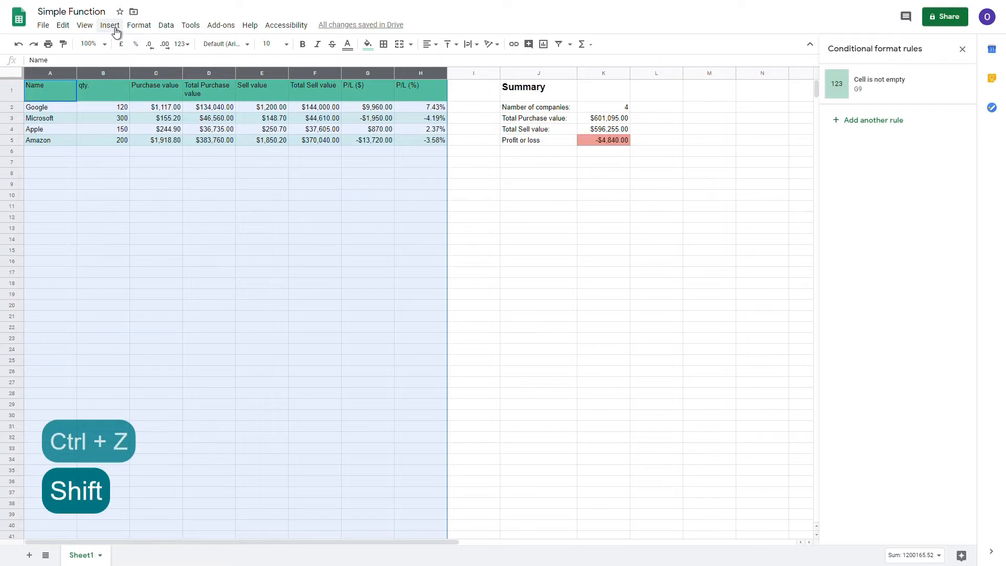
{"action": "left_click", "coordinate": [137, 25]}
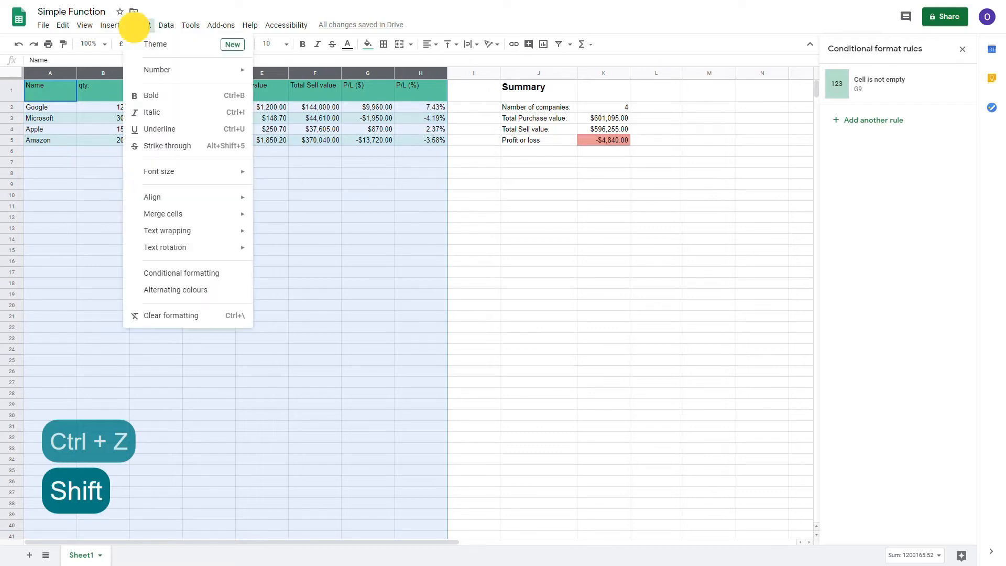
{"action": "left_click", "coordinate": [209, 296]}
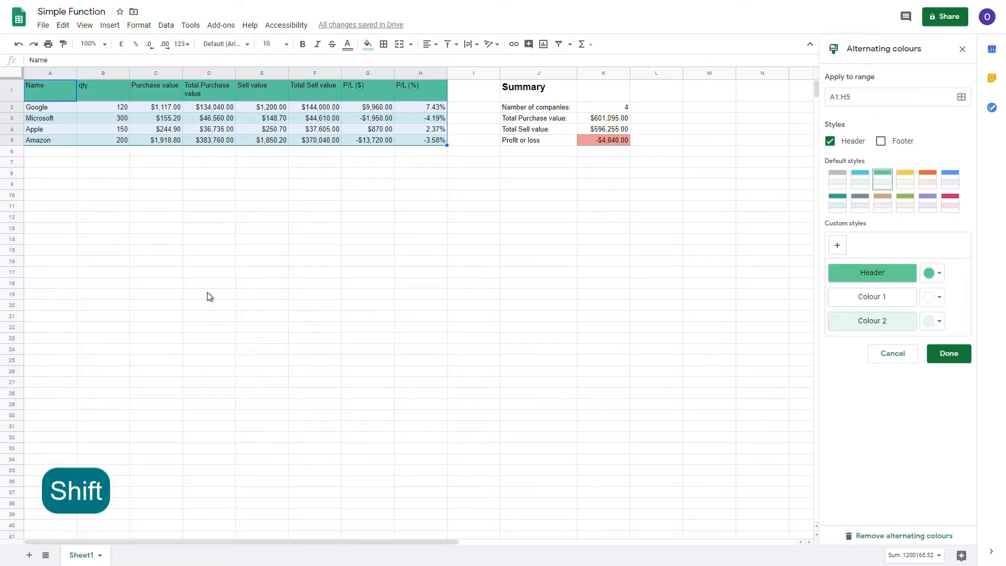
{"action": "left_click", "coordinate": [951, 190]}
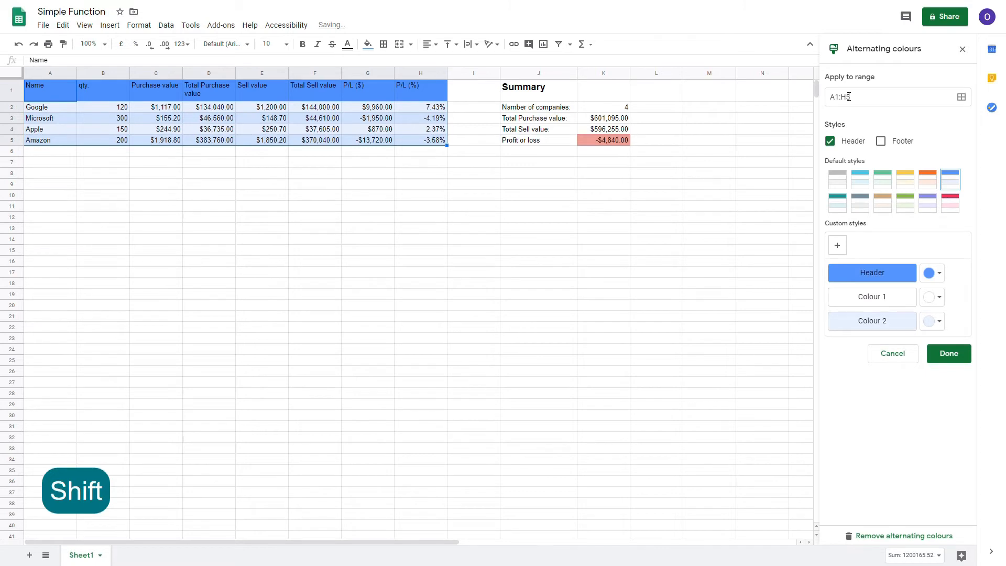
Step: Change the alternating colours range to A:H so the banding covers the full columns, and save it
{"action": "left_click_drag", "start_coordinate": [848, 97], "coordinate": [856, 110]}
{"action": "key", "text": "BackSpace"}
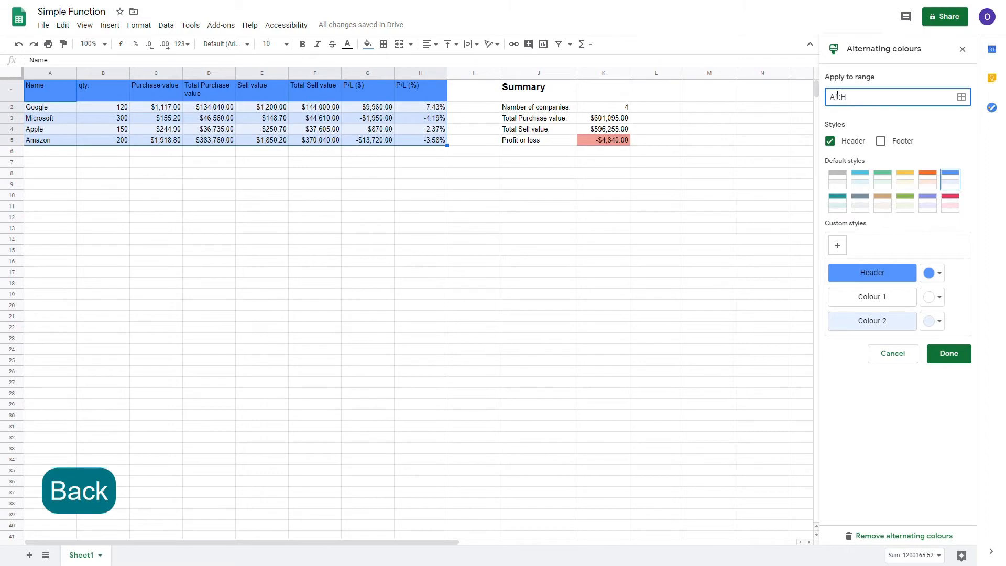
{"action": "left_click", "coordinate": [838, 96]}
{"action": "key", "text": "BackSpace"}
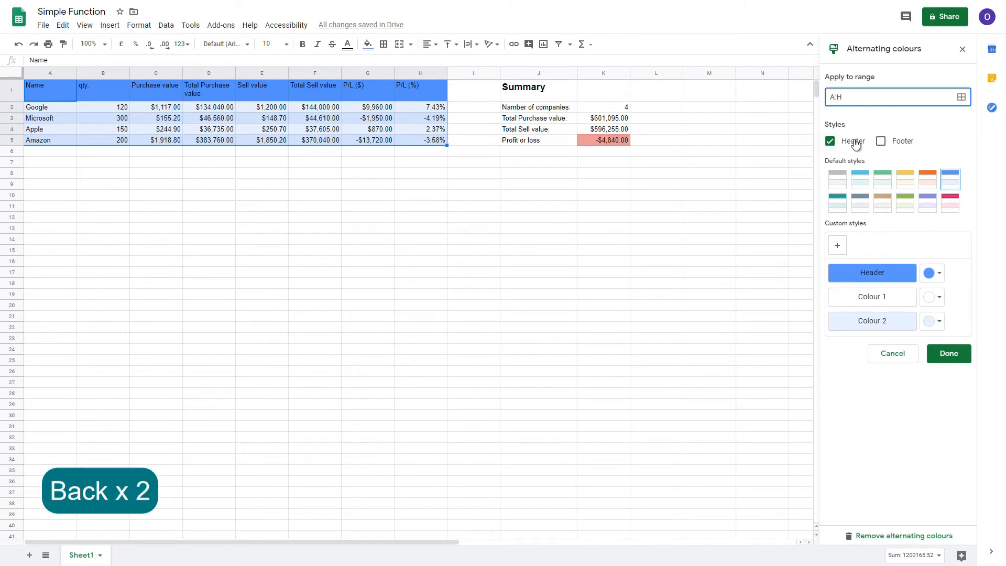
{"action": "left_click", "coordinate": [949, 355]}
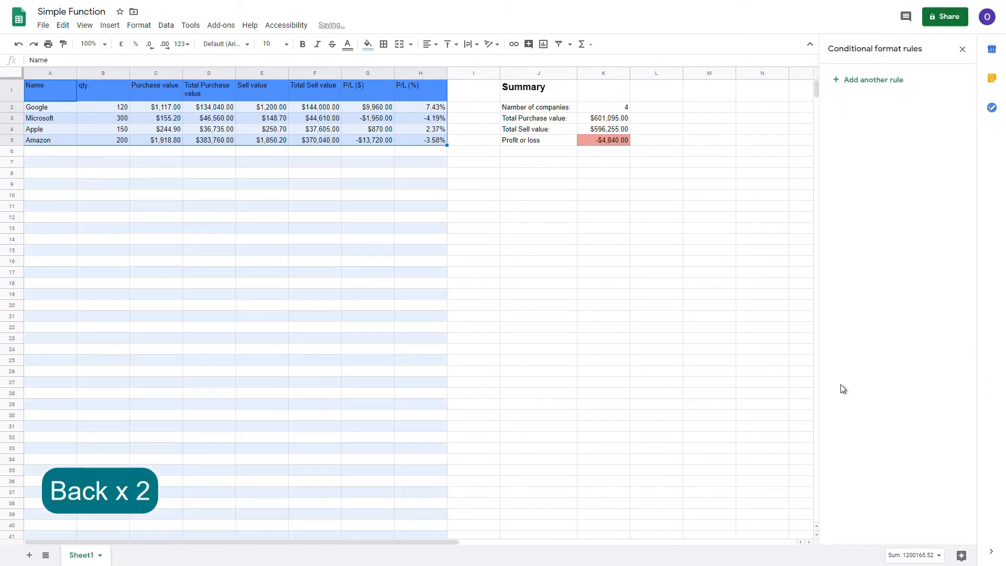
{"action": "left_click", "coordinate": [189, 271]}
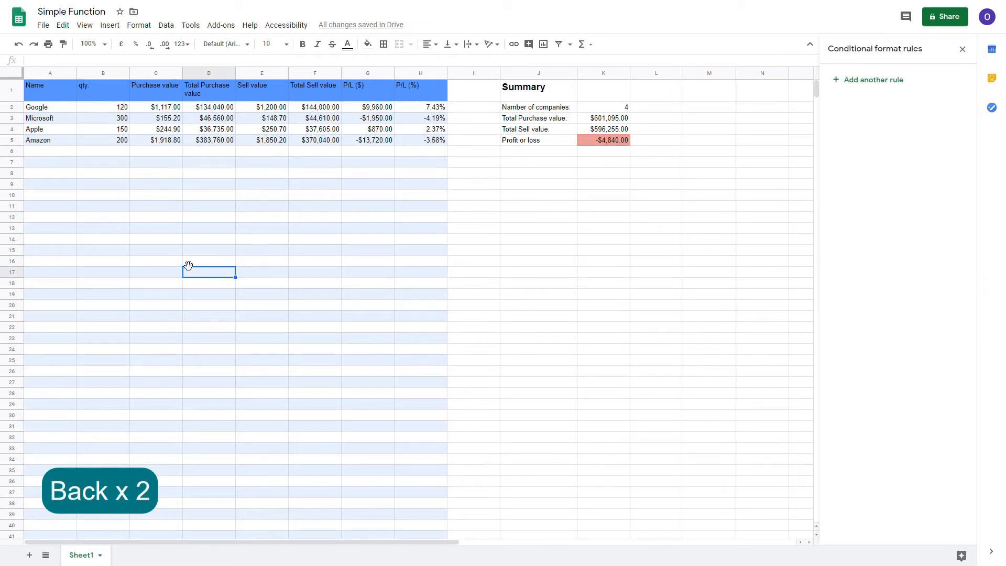
Step: Add a conditional format rule to columns A to H that fills empty cells white, and close the rules
{"action": "left_click", "coordinate": [57, 71]}
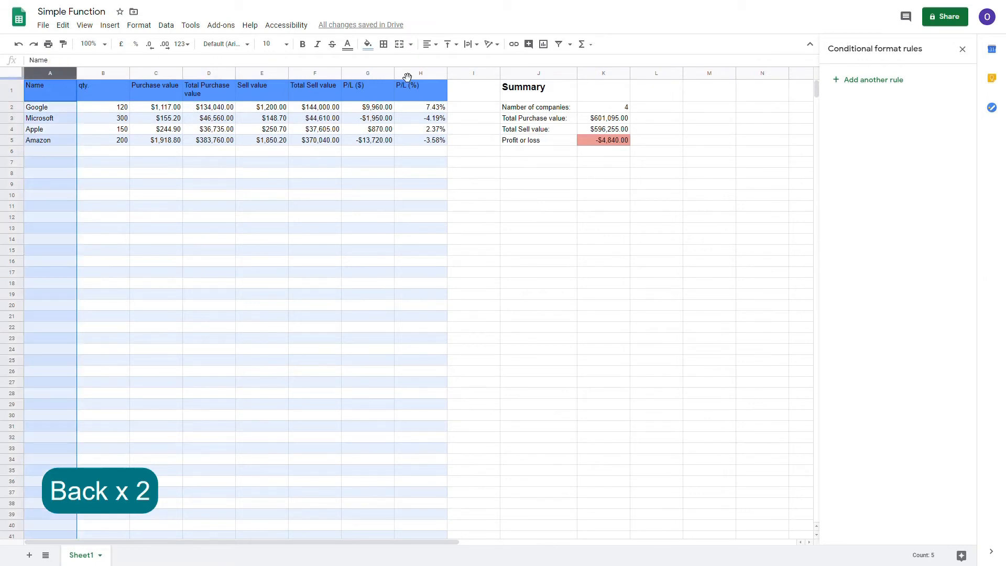
{"action": "left_click", "coordinate": [415, 72], "text": "shift"}
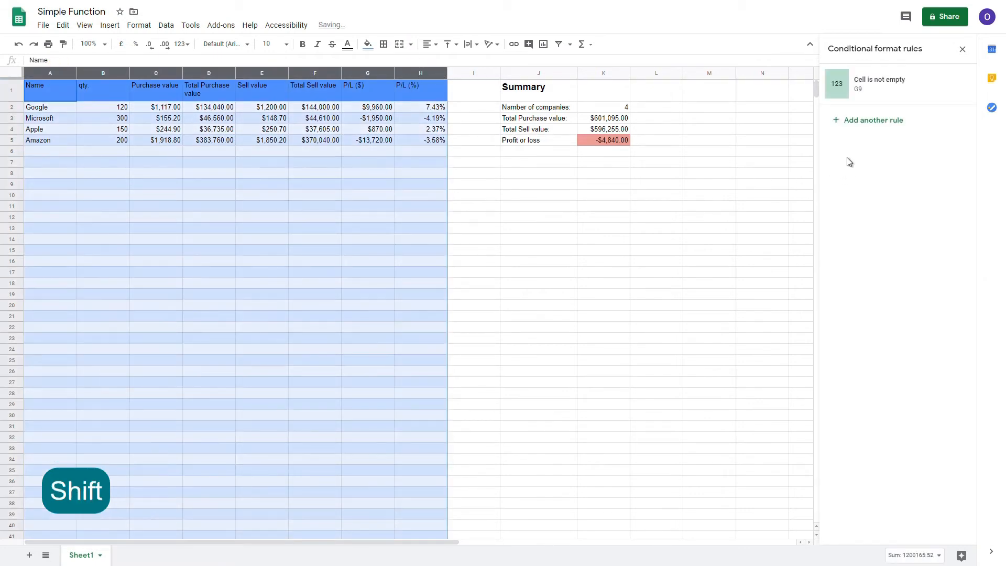
{"action": "left_click", "coordinate": [847, 121]}
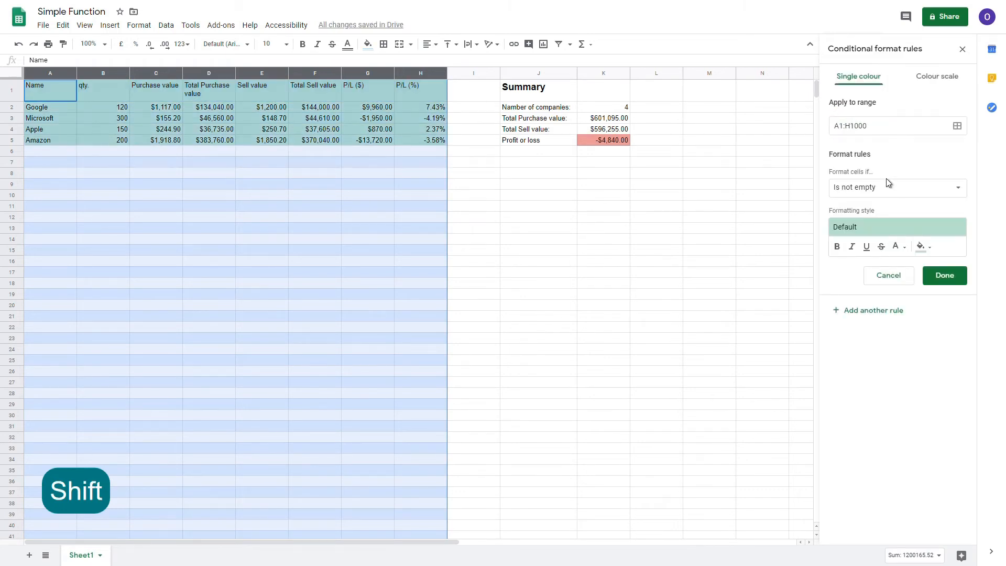
{"action": "left_click", "coordinate": [920, 190]}
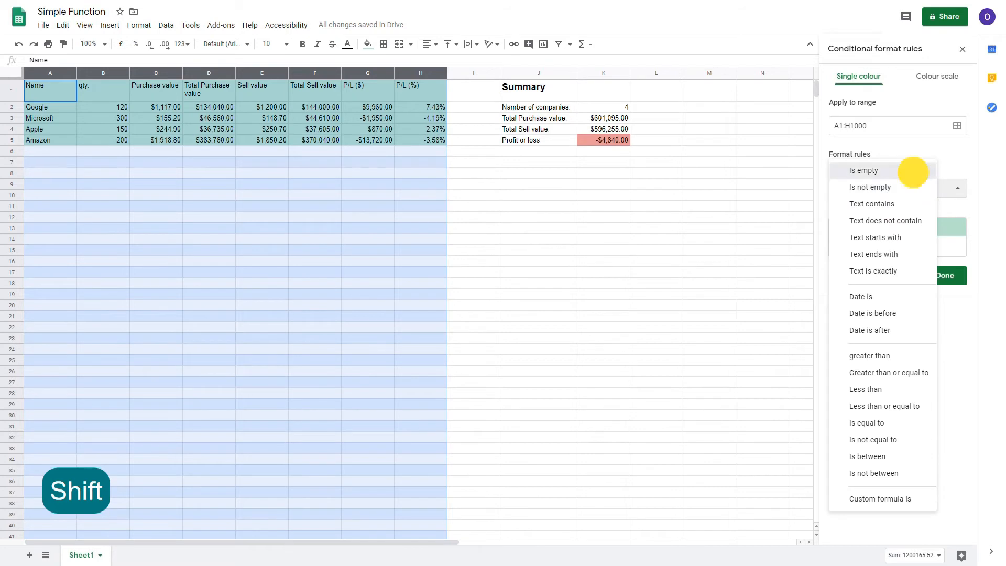
{"action": "left_click", "coordinate": [917, 171]}
{"action": "left_click", "coordinate": [927, 253]}
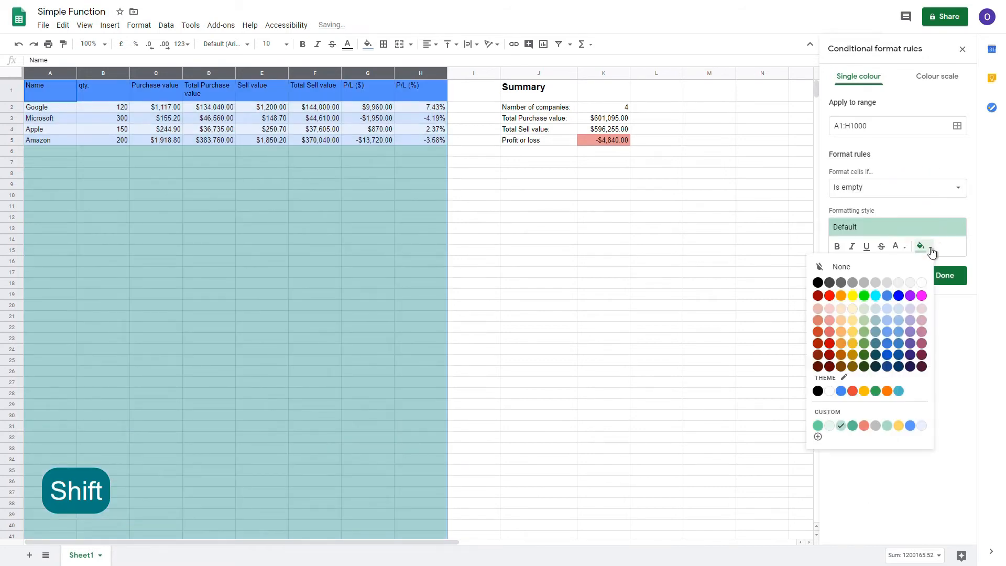
{"action": "left_click", "coordinate": [924, 284]}
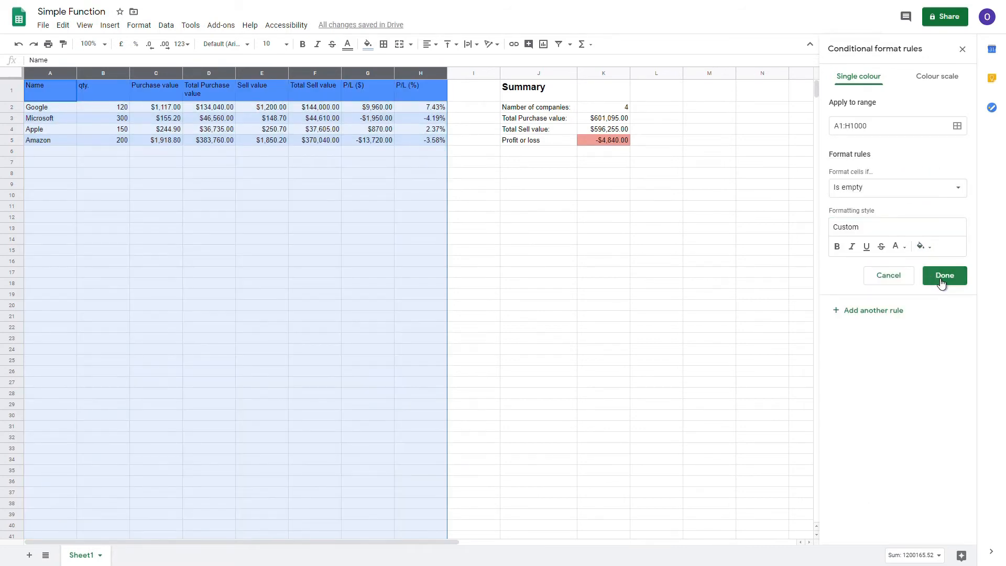
{"action": "left_click", "coordinate": [941, 281]}
{"action": "left_click", "coordinate": [477, 249]}
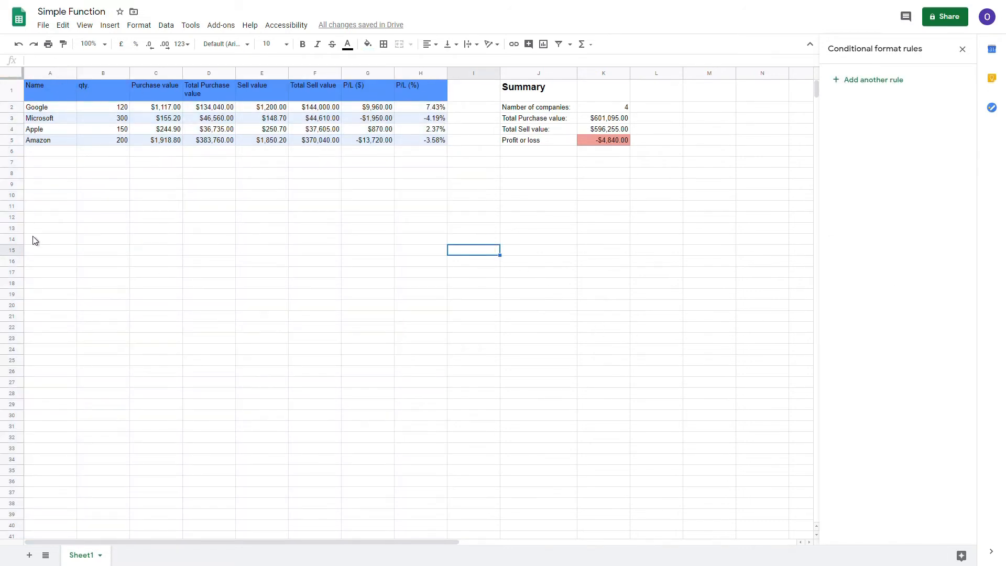
{"action": "left_click", "coordinate": [961, 50]}
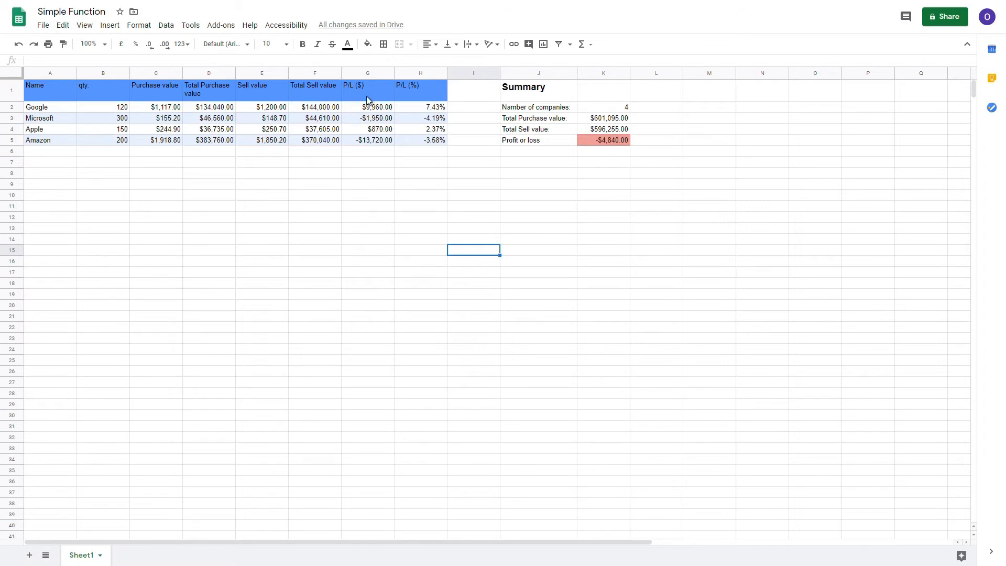
Step: Create a colour scale rule for the Total Purchase value column D with the default white-to-yellow scale
{"action": "left_click", "coordinate": [213, 73]}
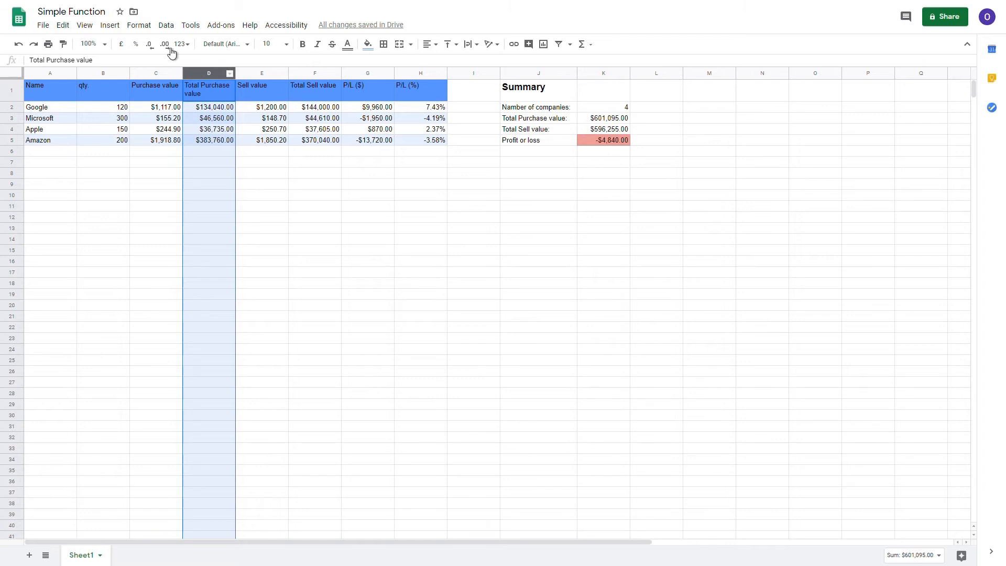
{"action": "left_click", "coordinate": [138, 25]}
{"action": "left_click", "coordinate": [215, 268]}
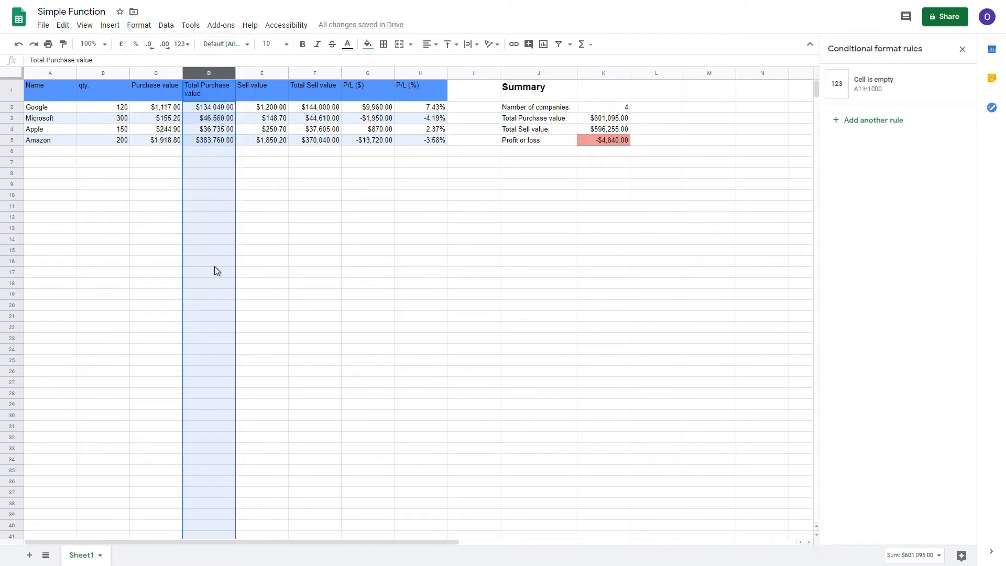
{"action": "left_click", "coordinate": [899, 121]}
{"action": "left_click", "coordinate": [936, 77]}
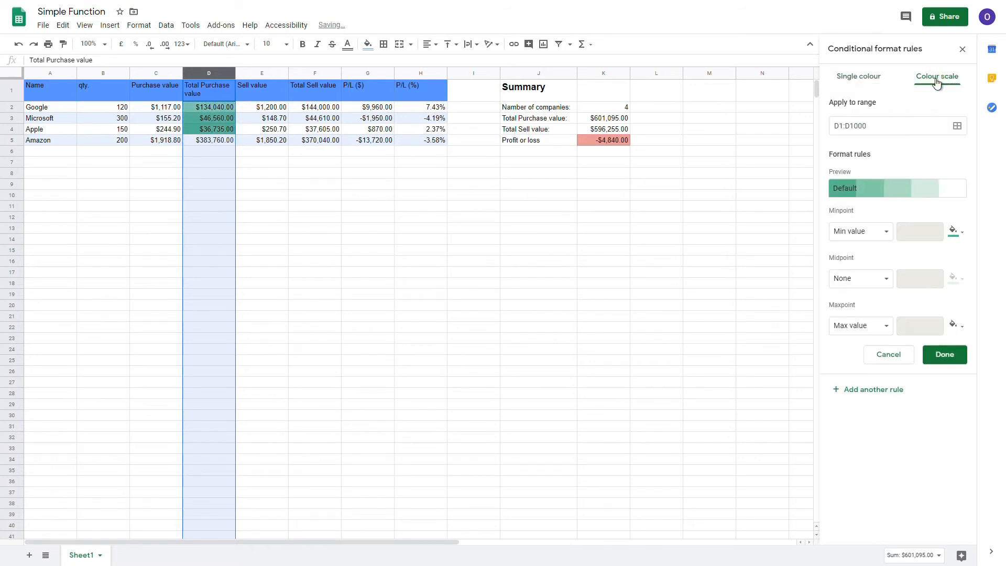
{"action": "left_click", "coordinate": [927, 187]}
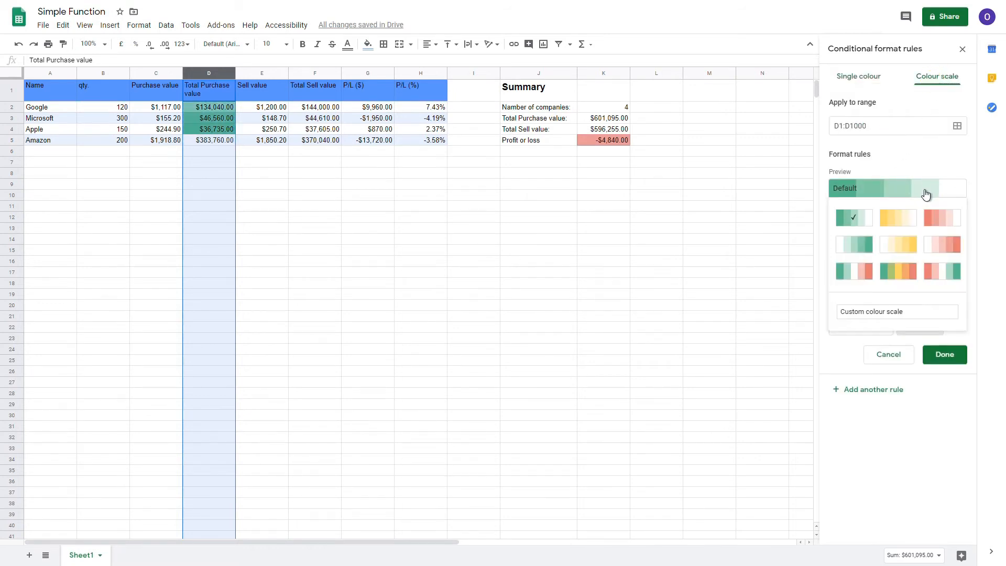
{"action": "left_click", "coordinate": [900, 252]}
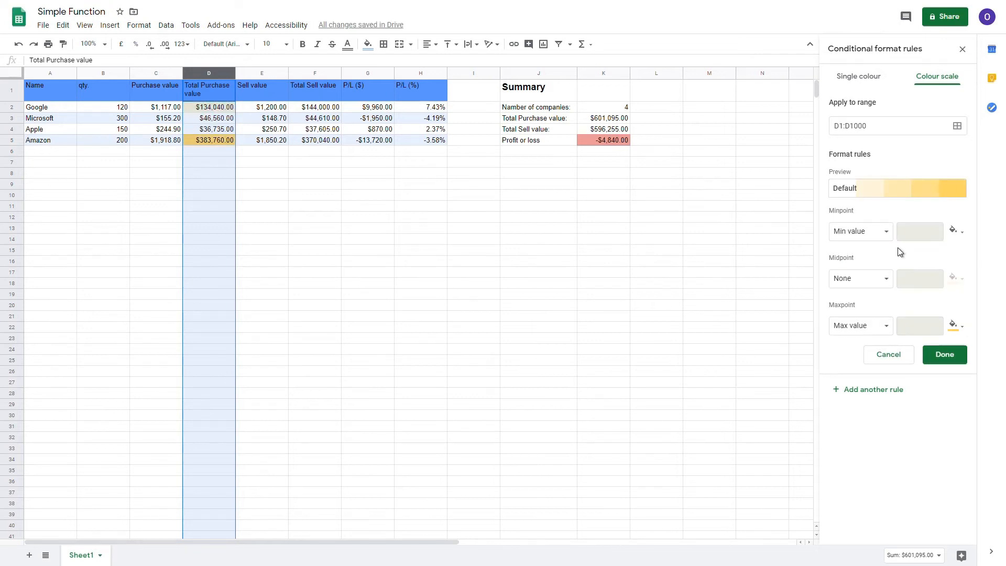
Step: Set the column D colour scale's minpoint to Percent 0 and maxpoint to Percent 100, and save the rule
{"action": "left_click", "coordinate": [879, 234]}
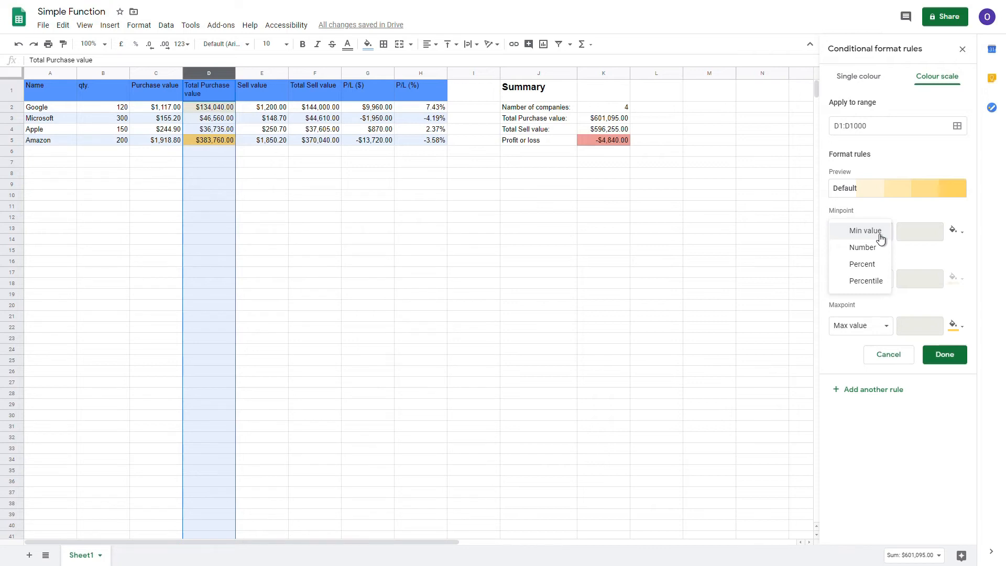
{"action": "left_click", "coordinate": [874, 272]}
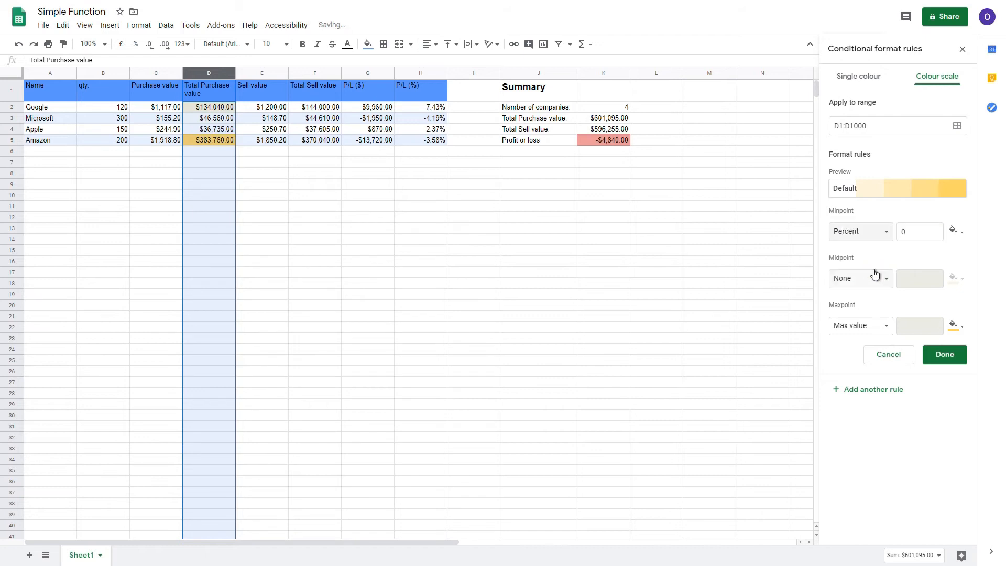
{"action": "left_click", "coordinate": [887, 328]}
{"action": "left_click", "coordinate": [888, 358]}
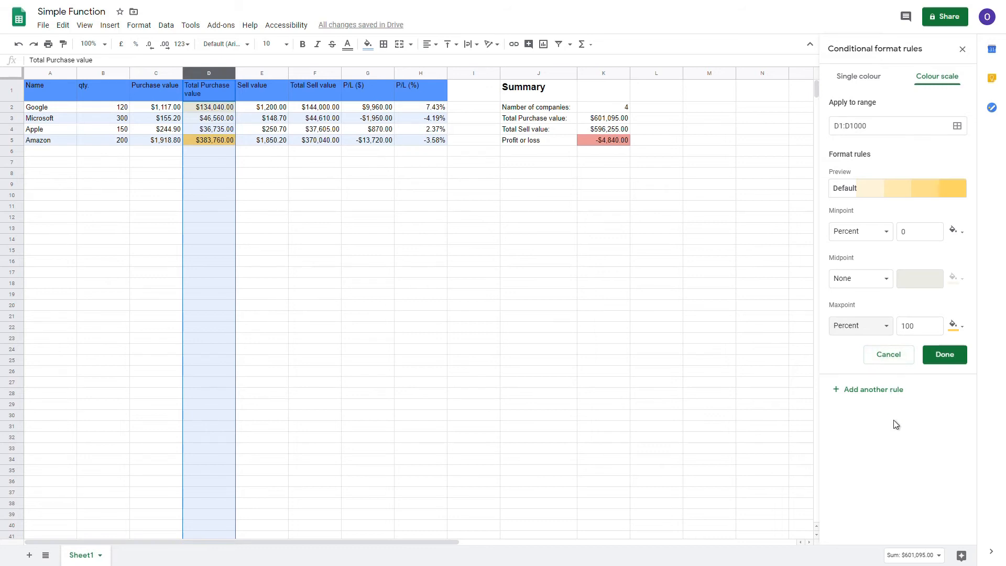
{"action": "left_click", "coordinate": [944, 354]}
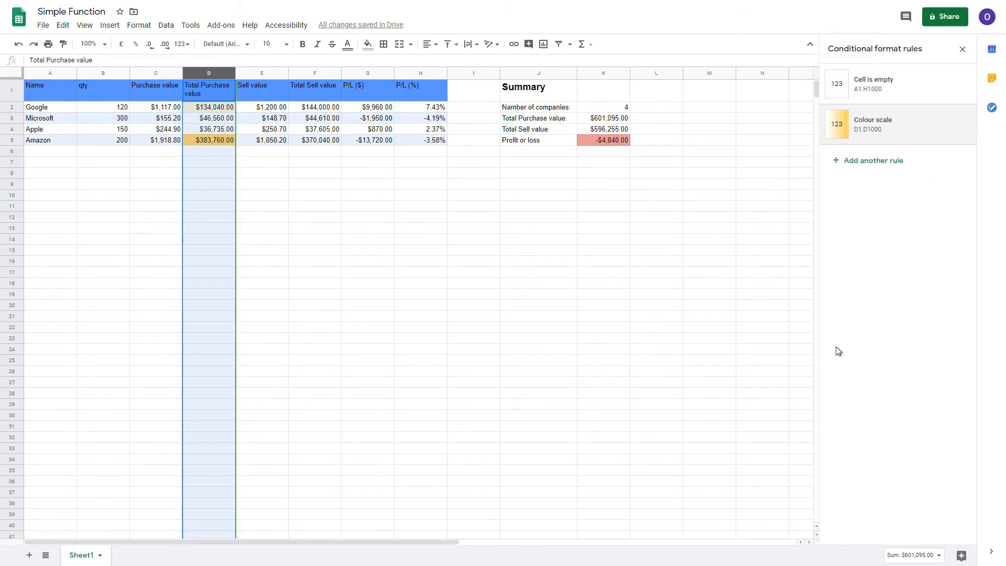
{"action": "left_click", "coordinate": [255, 162]}
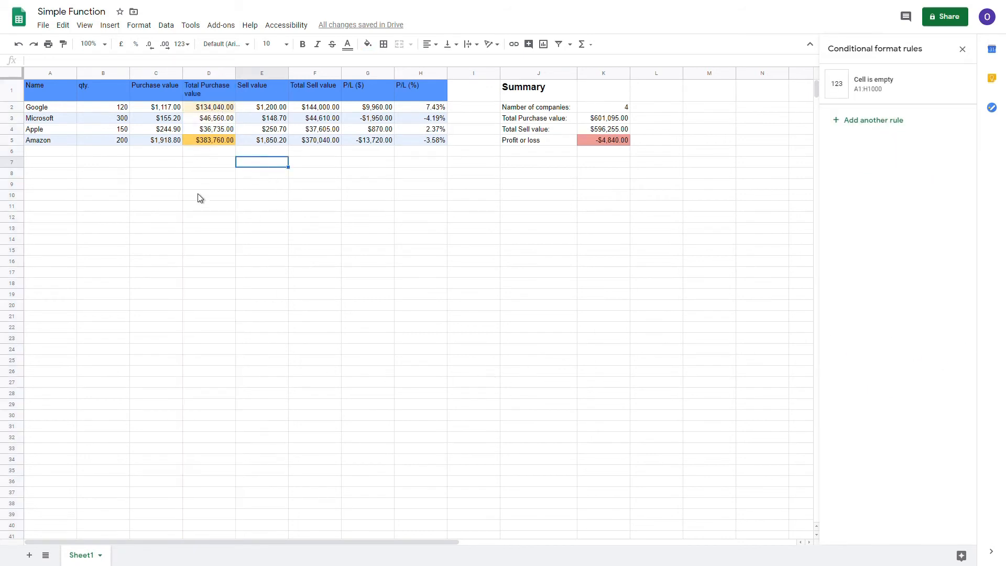
Step: Test the column D colour scale by entering 1000000 in D7, and undo the entry
{"action": "double_click", "coordinate": [205, 163]}
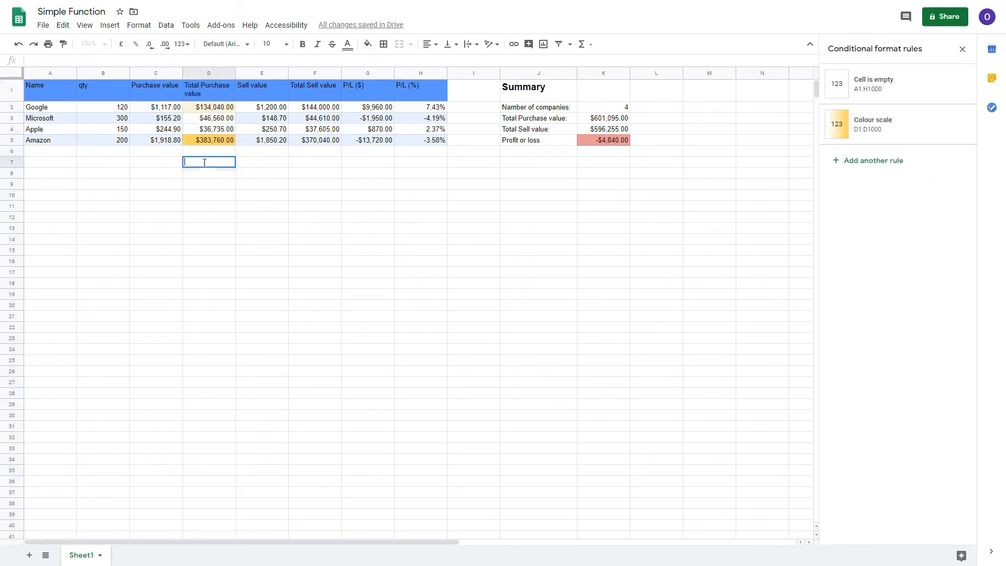
{"action": "type", "text": "10000"}
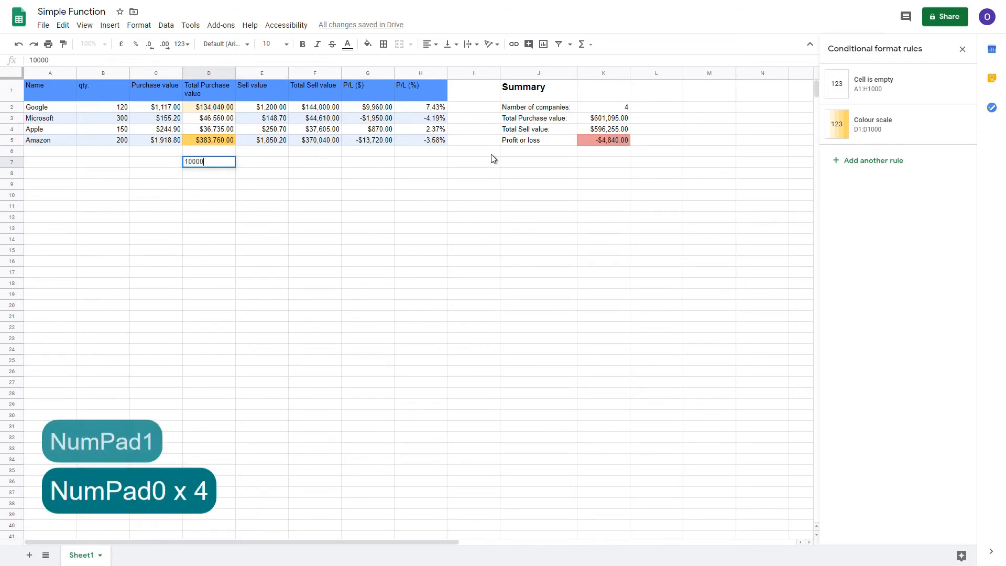
{"action": "type", "text": "00"}
{"action": "key", "text": "Return"}
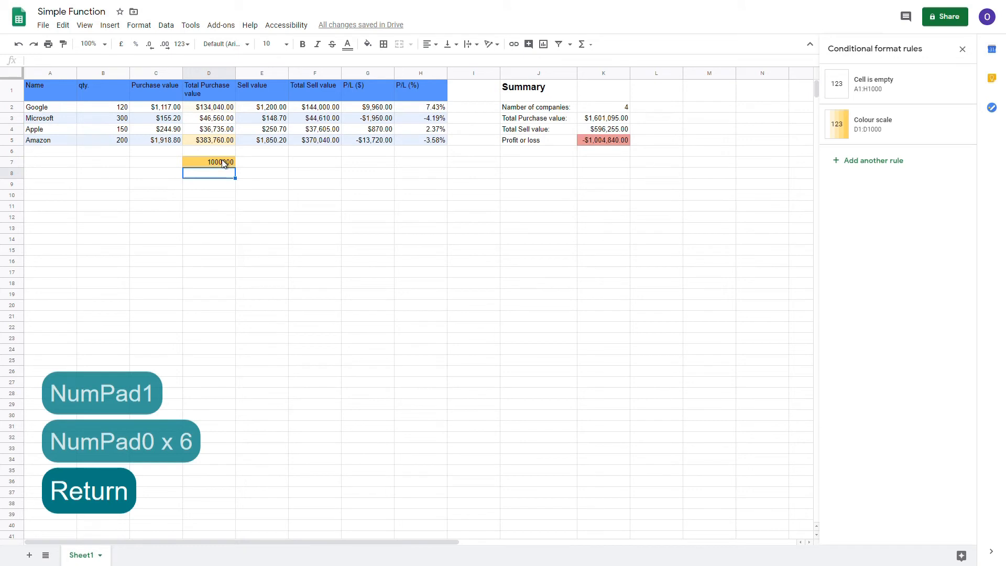
{"action": "key", "text": "ctrl+z"}
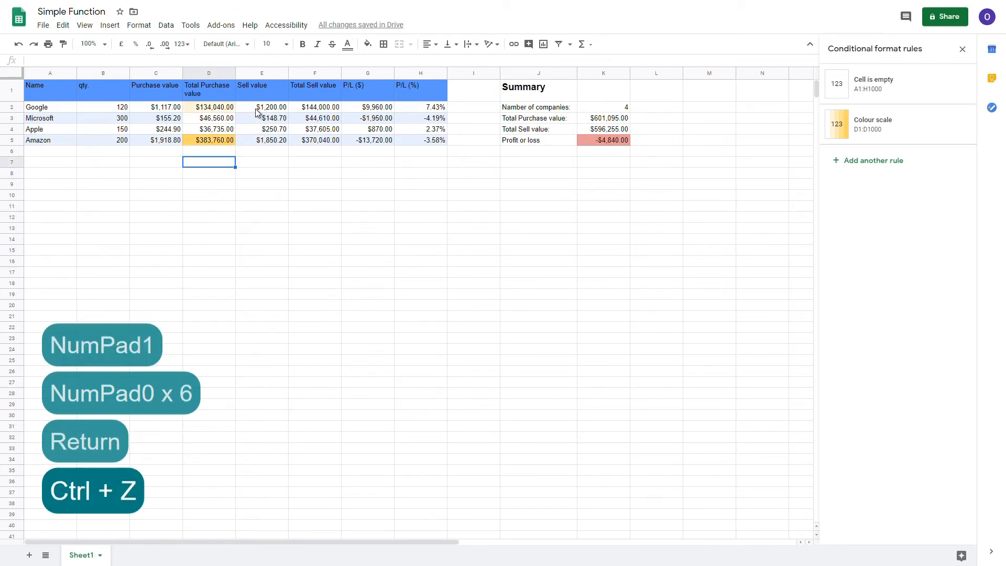
Step: Create a colour scale rule for the Total Sell values in F2:F5 with the default white-to-yellow scale
{"action": "left_click_drag", "start_coordinate": [304, 106], "coordinate": [317, 141]}
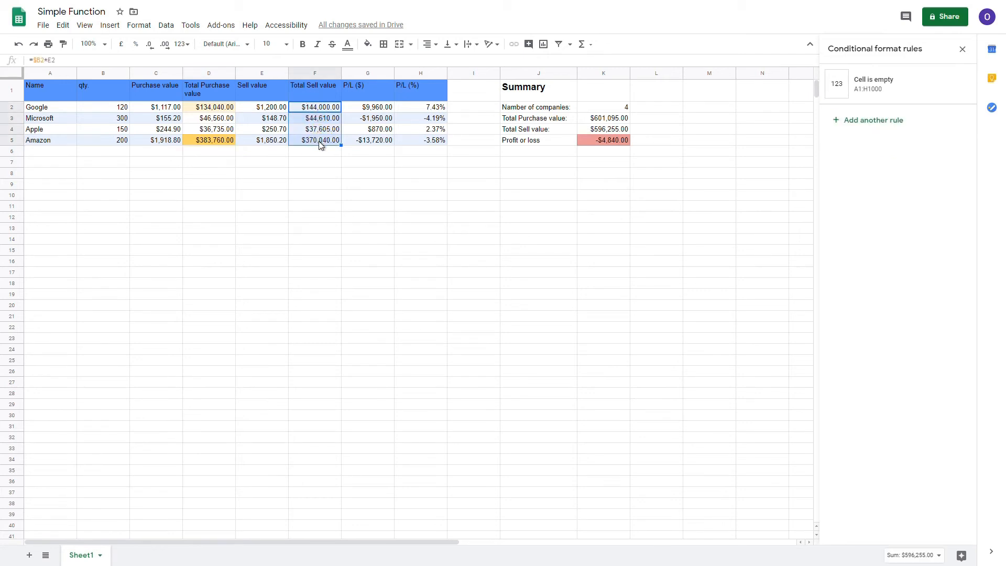
{"action": "left_click", "coordinate": [886, 93]}
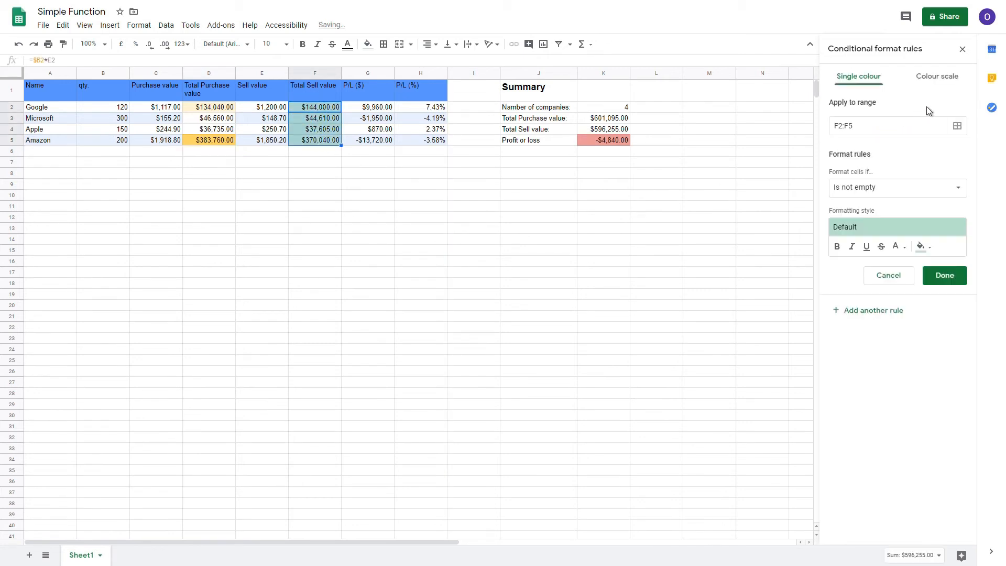
{"action": "left_click", "coordinate": [943, 78]}
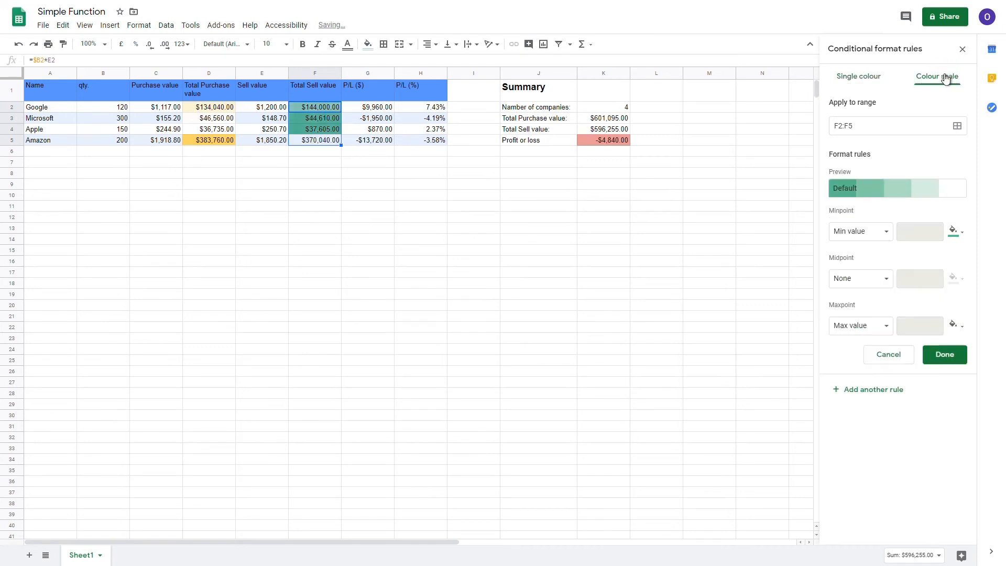
{"action": "left_click", "coordinate": [893, 197]}
{"action": "left_click", "coordinate": [900, 247]}
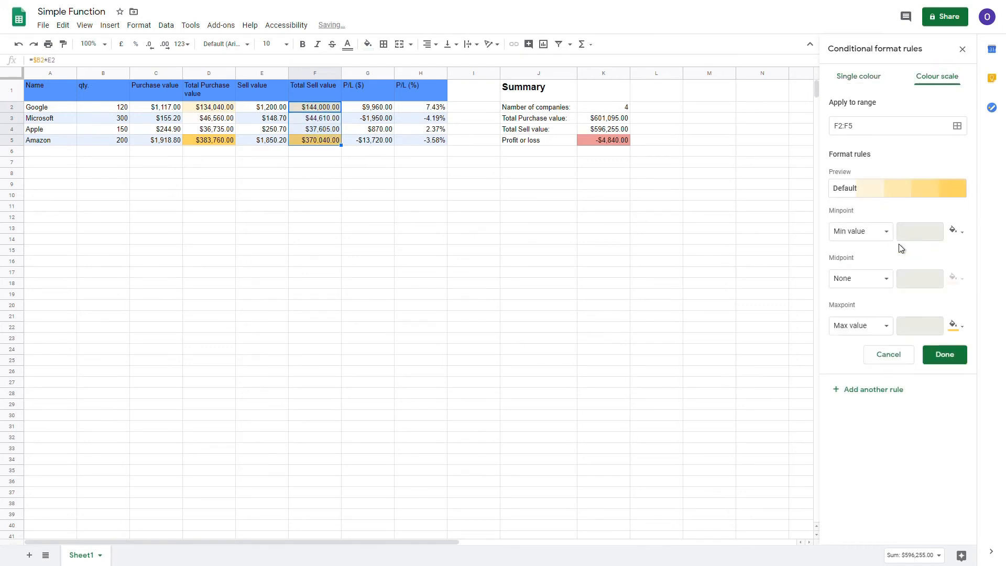
Step: Set the F2:F5 colour scale's minpoint to Percent 0 and maxpoint to Percent 100, and save the rule
{"action": "left_click", "coordinate": [888, 231]}
{"action": "left_click", "coordinate": [885, 264]}
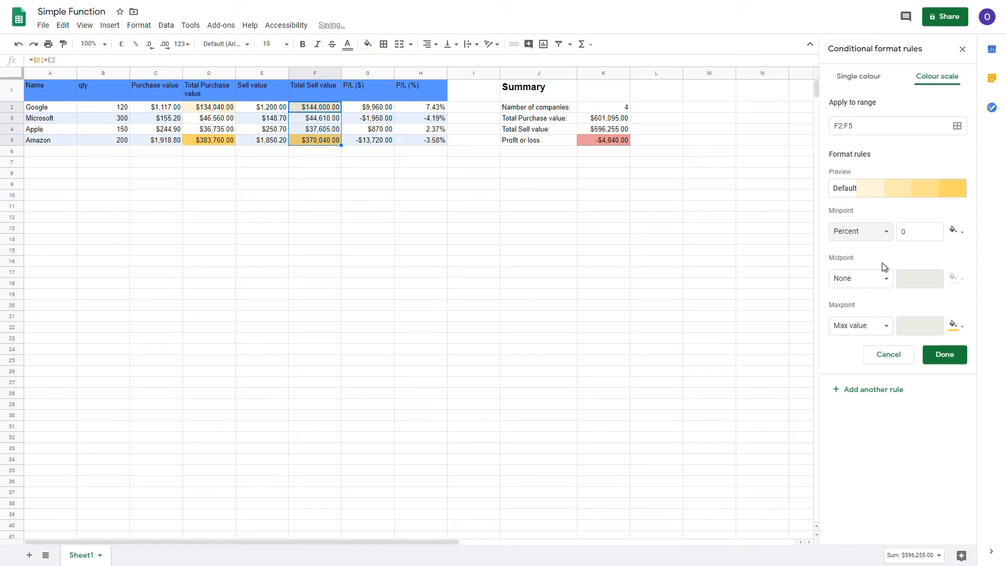
{"action": "left_click", "coordinate": [885, 325]}
{"action": "left_click", "coordinate": [883, 365]}
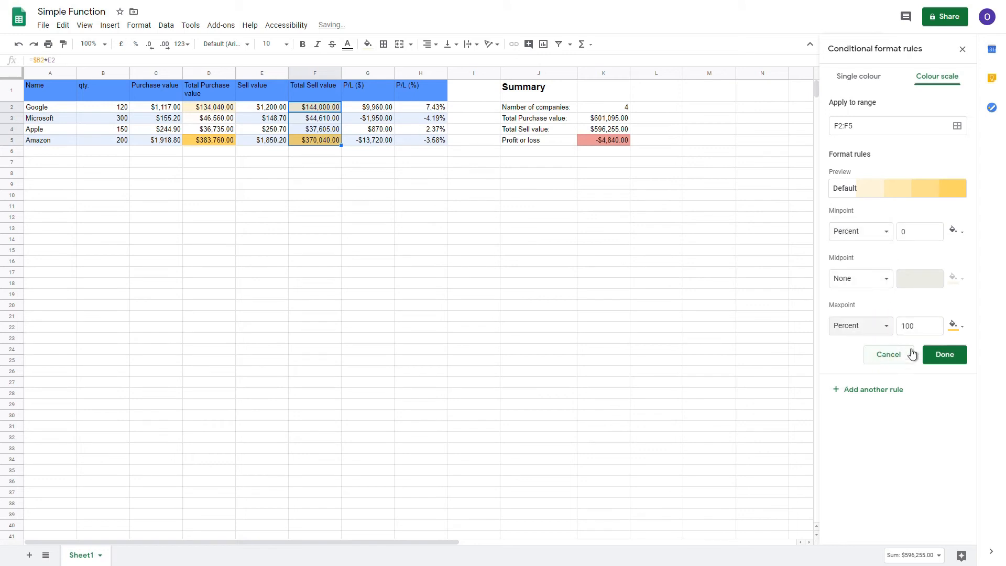
{"action": "left_click", "coordinate": [944, 355]}
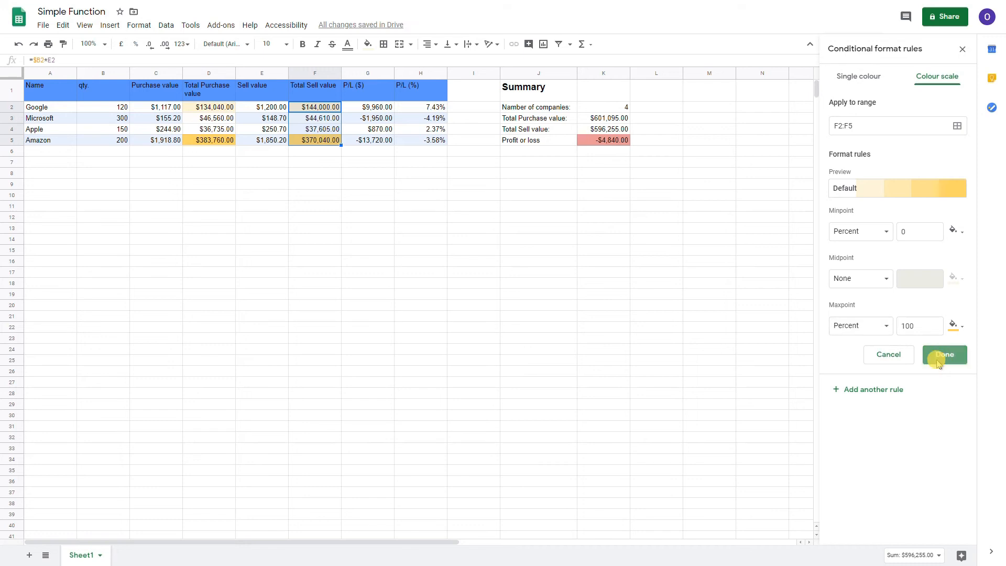
{"action": "left_click", "coordinate": [310, 251]}
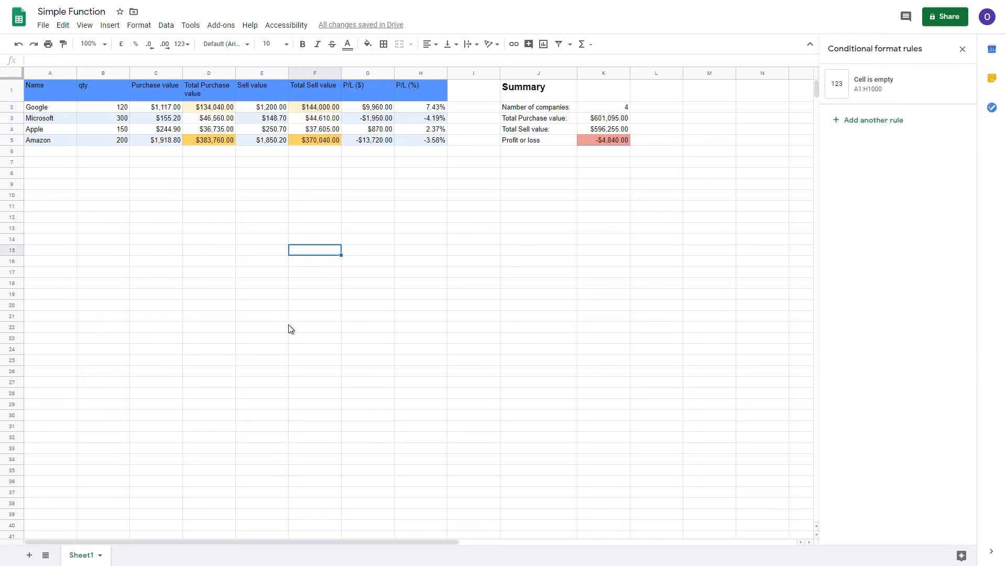
Step: Test the Total Sell colour scale by entering 2000 and 10000 as Google's Sell value in E2, and undo both entries
{"action": "left_click", "coordinate": [266, 108]}
{"action": "double_click", "coordinate": [264, 107]}
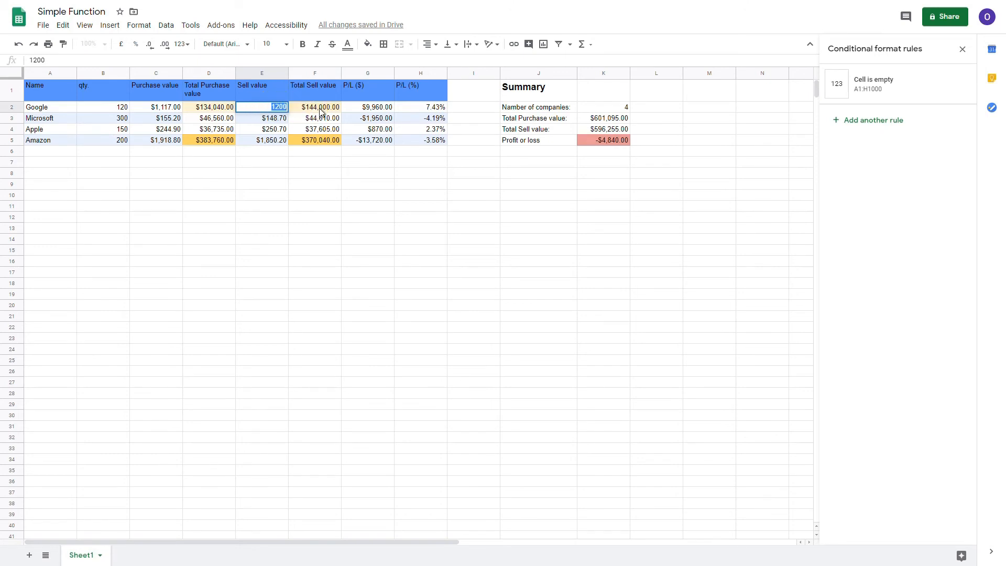
{"action": "type", "text": "2000"}
{"action": "key", "text": "Return"}
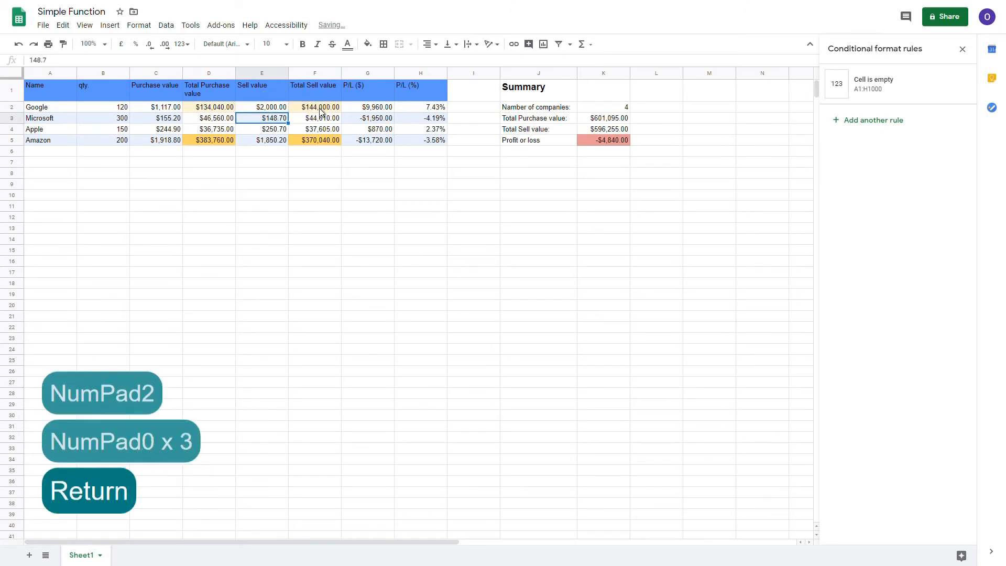
{"action": "double_click", "coordinate": [262, 106]}
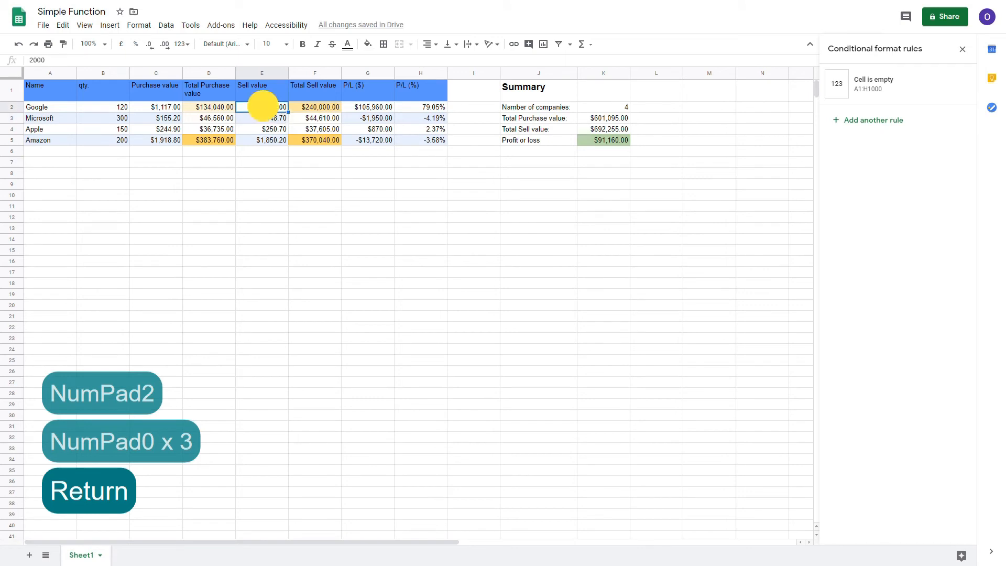
{"action": "type", "text": "10,00"}
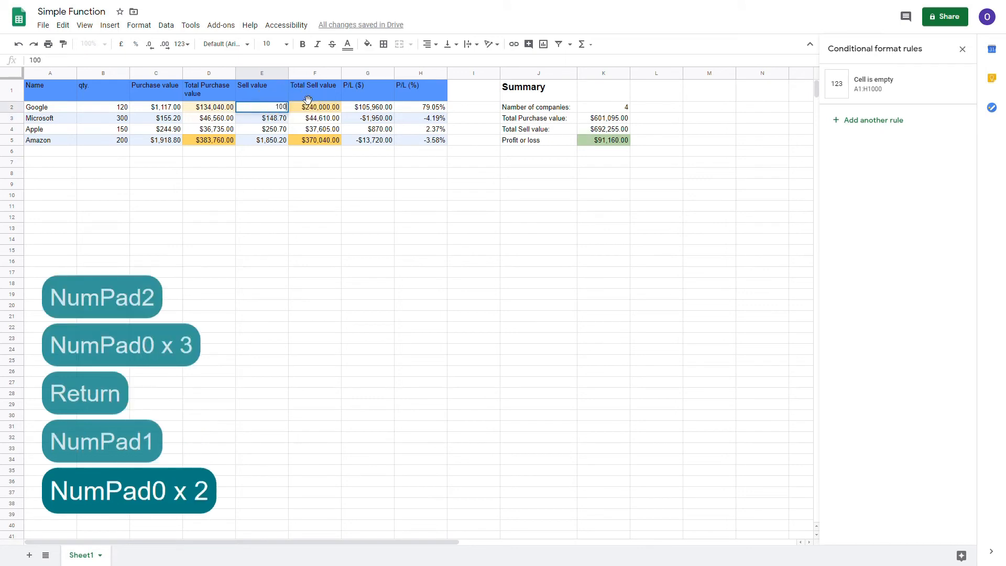
{"action": "type", "text": "0"}
{"action": "key", "text": "Return"}
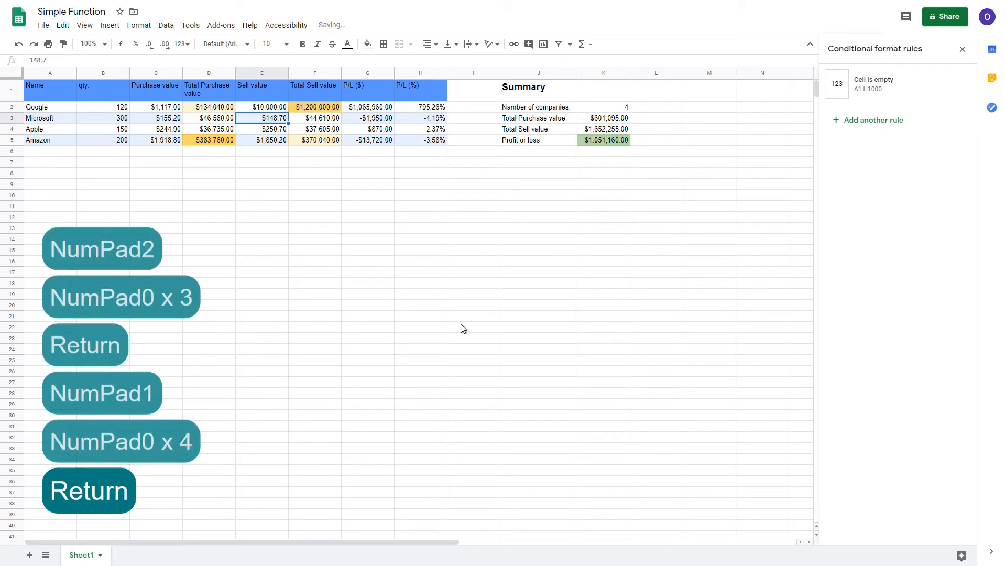
{"action": "key", "text": "ctrl+z"}
{"action": "key", "text": "ctrl+z"}
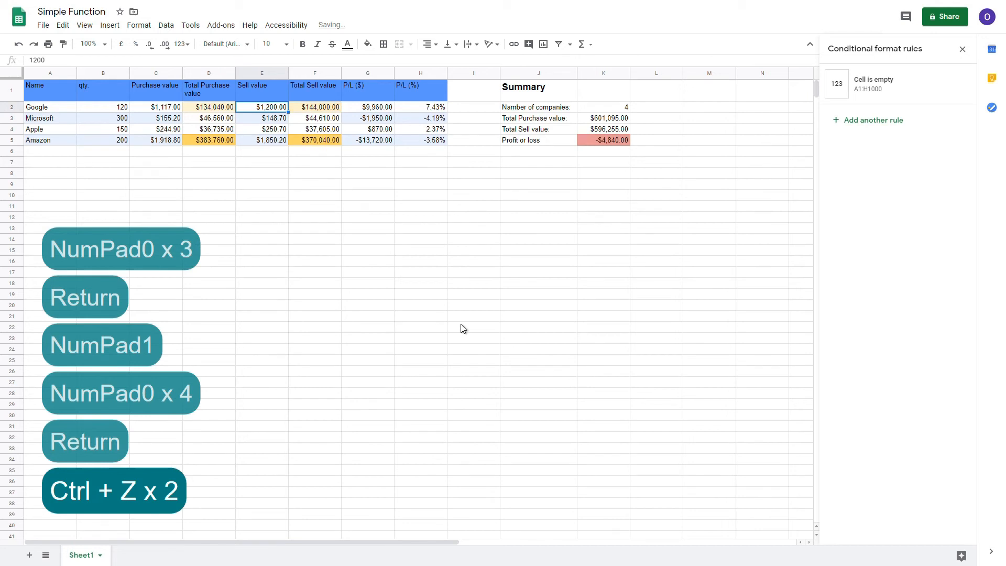
{"action": "left_click", "coordinate": [249, 219]}
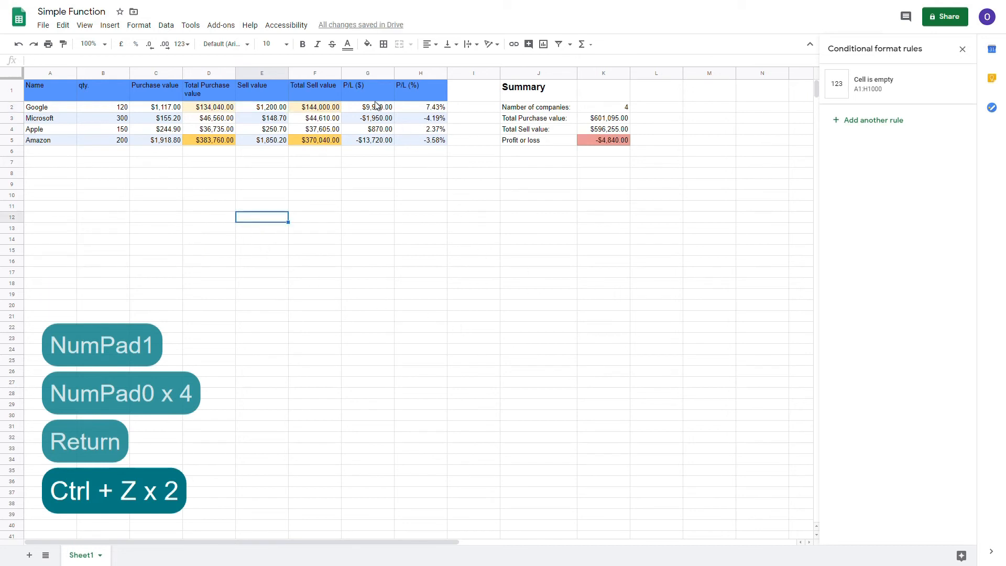
Step: Create a colour scale rule for the P/L ($) values in G2:G5 with the red-to-white-to-green preset
{"action": "left_click_drag", "start_coordinate": [381, 108], "coordinate": [391, 140]}
{"action": "left_click", "coordinate": [880, 120]}
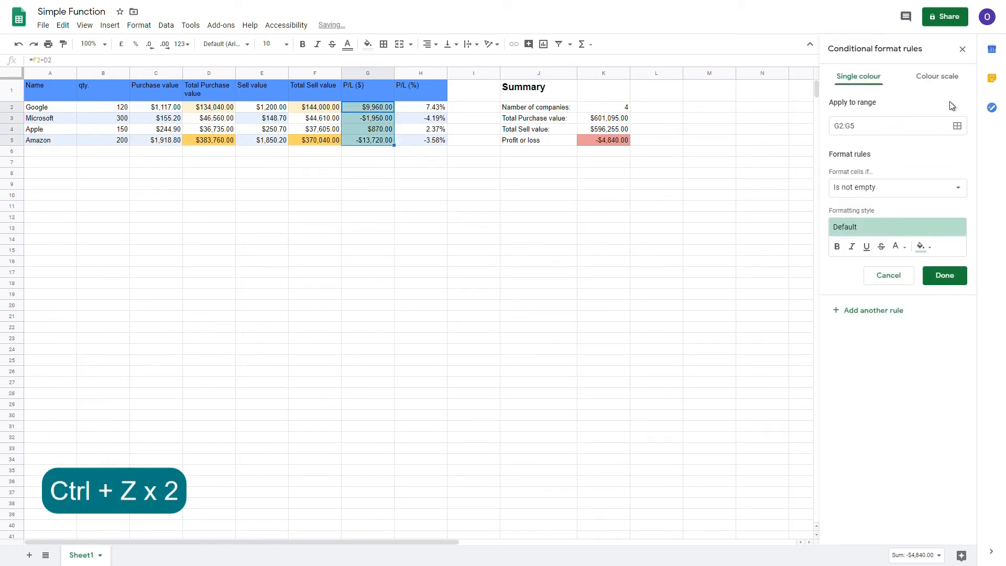
{"action": "left_click", "coordinate": [945, 81]}
{"action": "left_click", "coordinate": [936, 187]}
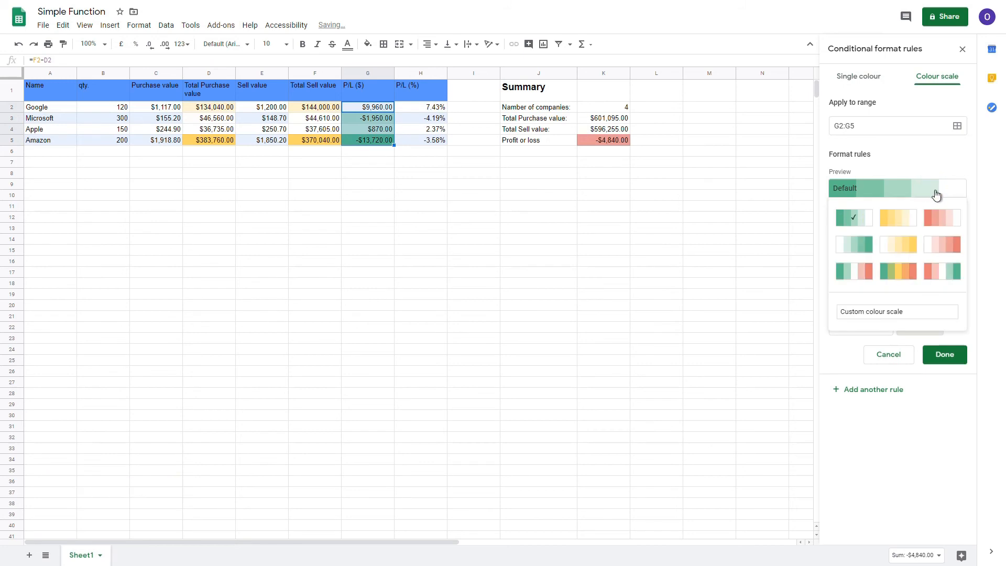
{"action": "left_click", "coordinate": [944, 278]}
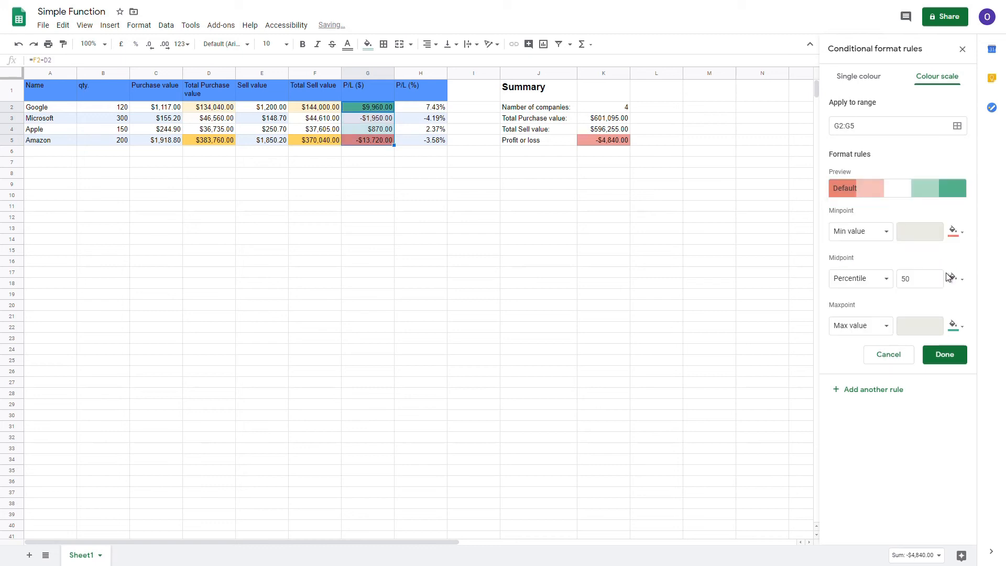
Step: Set the G2:G5 colour scale's minpoint, midpoint and maxpoint types to Number, with a midpoint value of 0
{"action": "left_click", "coordinate": [882, 241]}
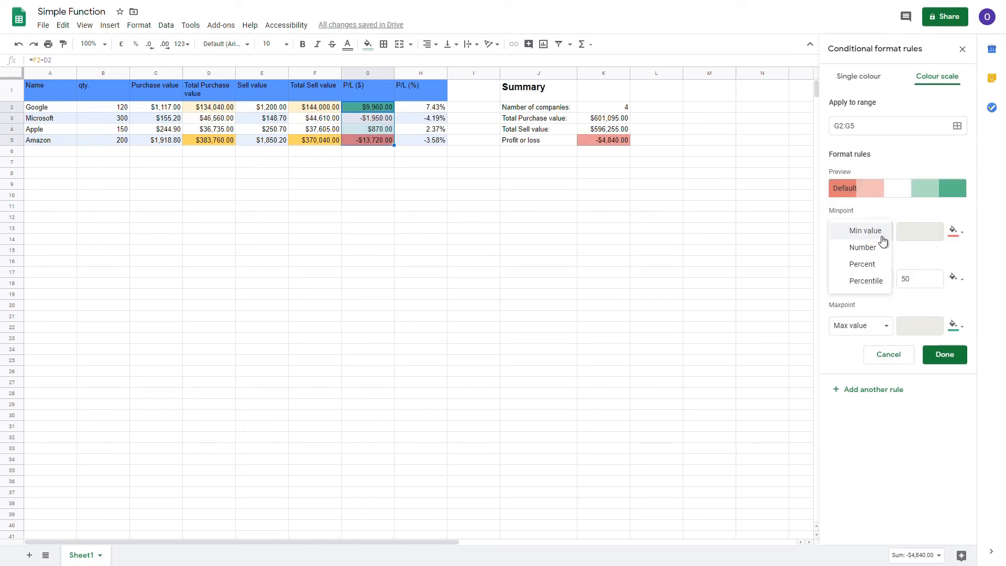
{"action": "left_click", "coordinate": [881, 246]}
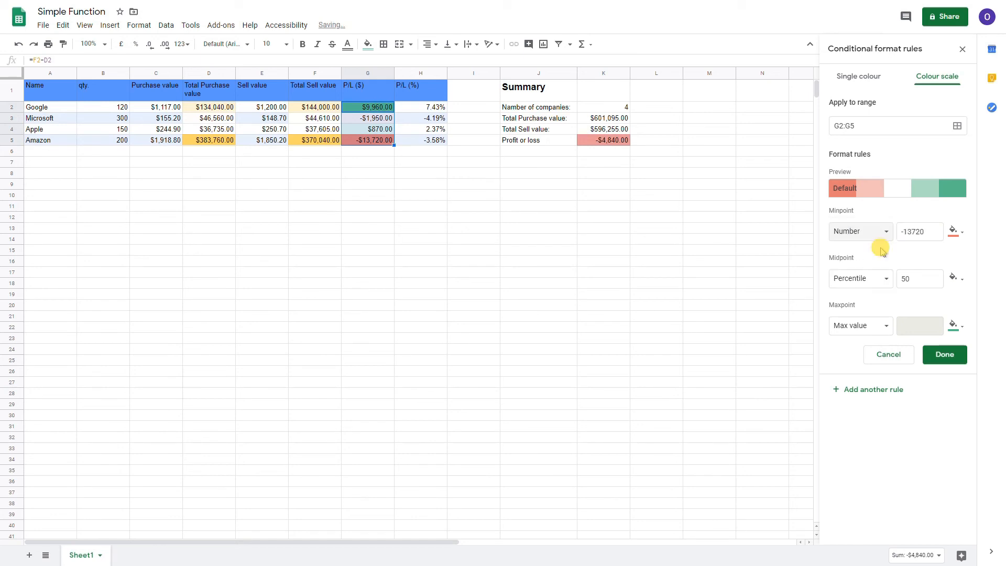
{"action": "left_click", "coordinate": [887, 325]}
{"action": "left_click", "coordinate": [882, 341]}
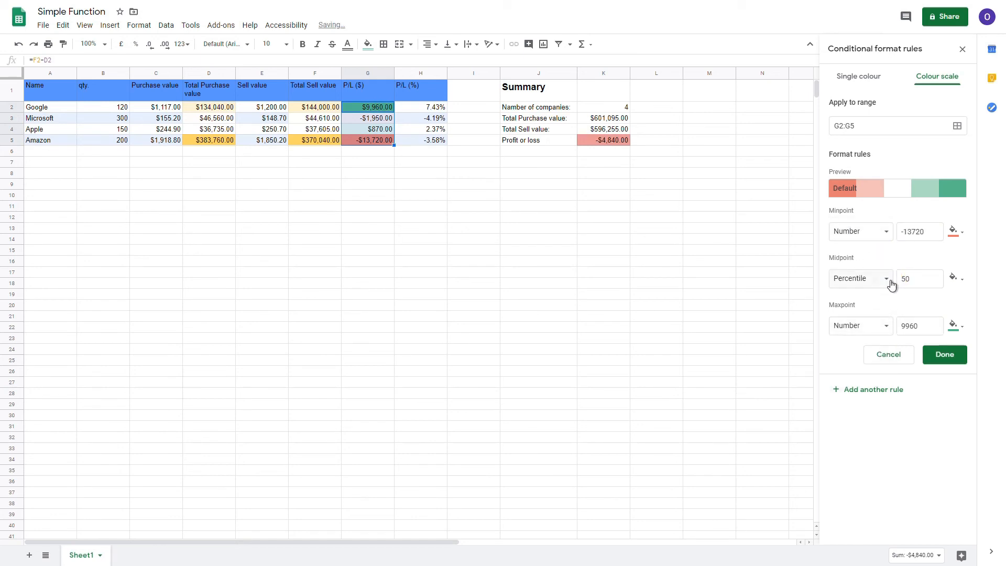
{"action": "left_click", "coordinate": [886, 278]}
{"action": "left_click", "coordinate": [879, 247]}
{"action": "left_click_drag", "start_coordinate": [915, 279], "coordinate": [842, 281]}
{"action": "type", "text": "0"}
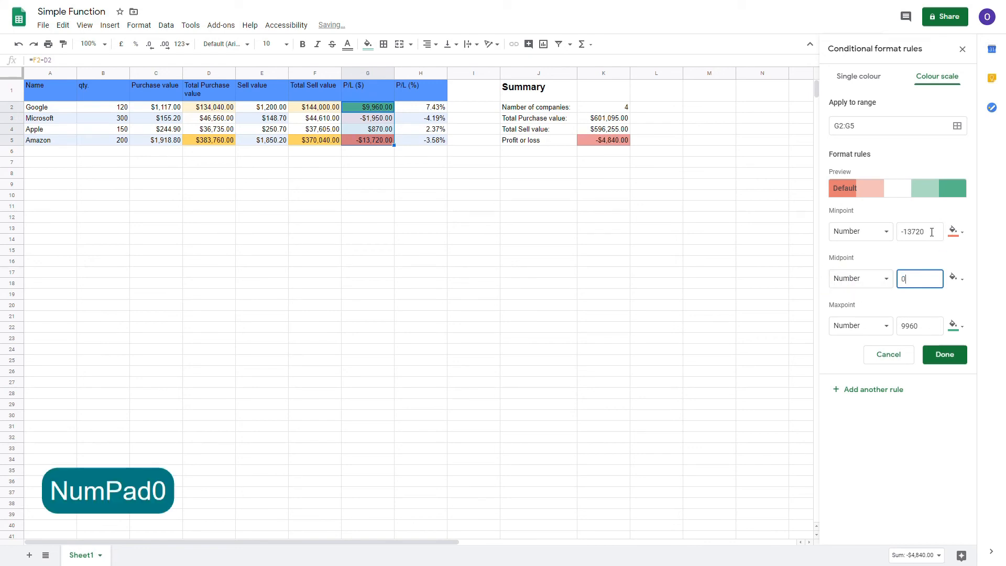
Step: Set the G2:G5 colour scale's minpoint to -10000 and maxpoint to 10000, and save the rule
{"action": "left_click_drag", "start_coordinate": [942, 232], "coordinate": [845, 230]}
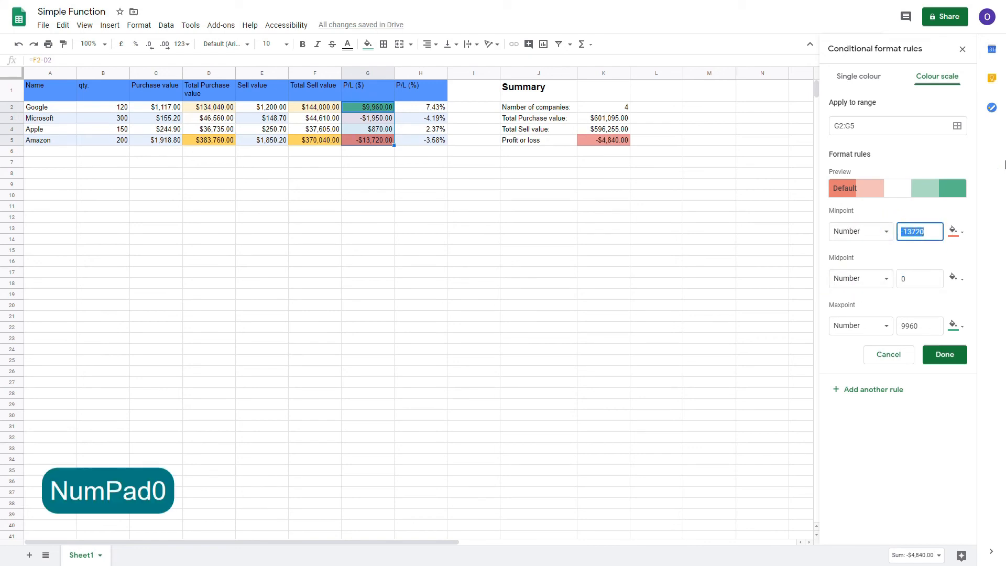
{"action": "type", "text": "10000"}
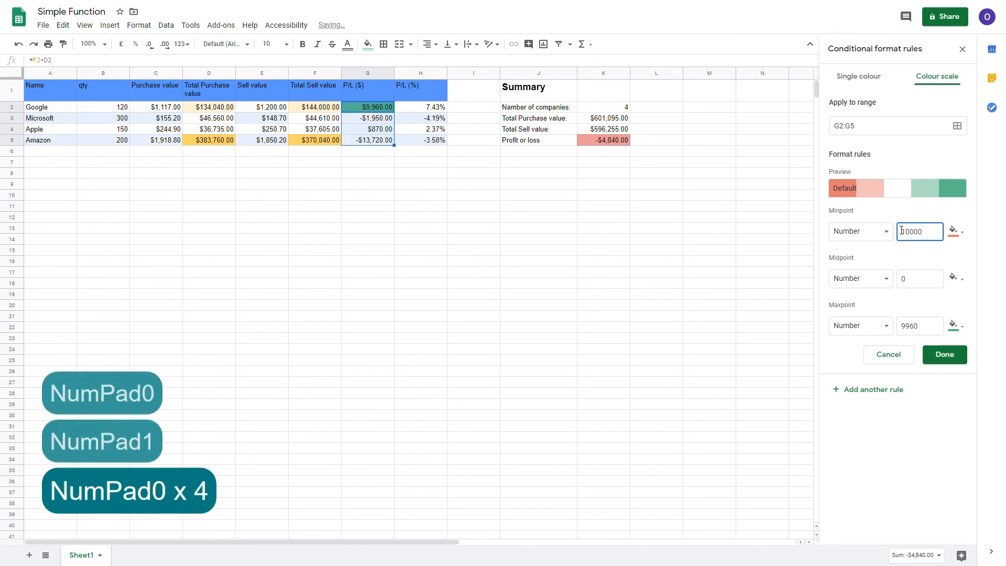
{"action": "type", "text": "-"}
{"action": "left_click", "coordinate": [914, 326]}
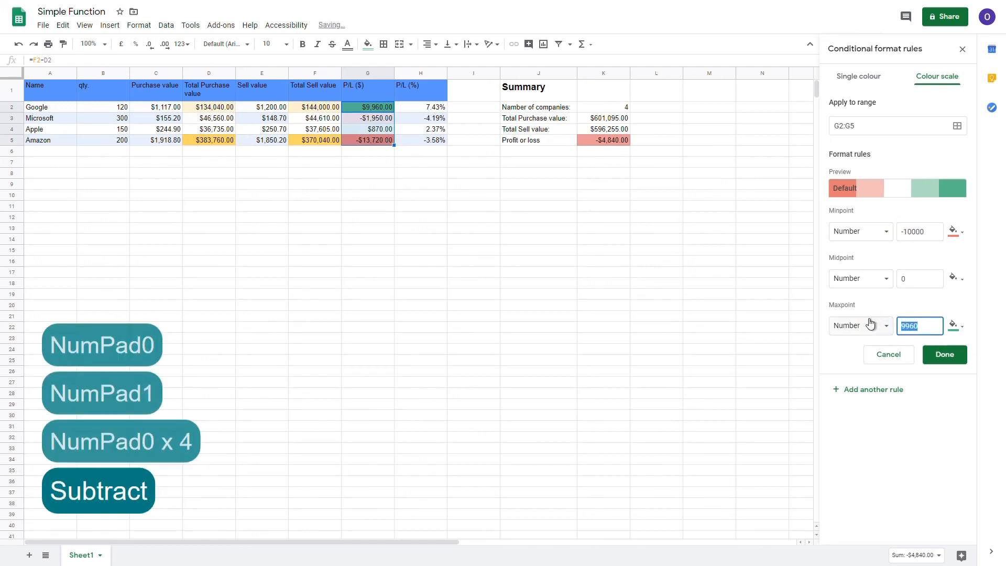
{"action": "type", "text": "10000"}
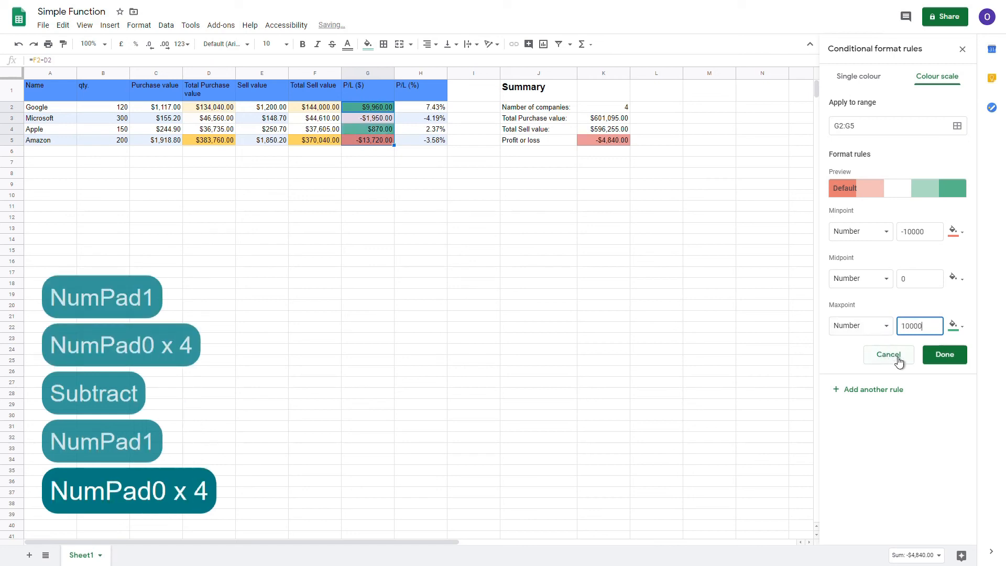
{"action": "left_click", "coordinate": [944, 355]}
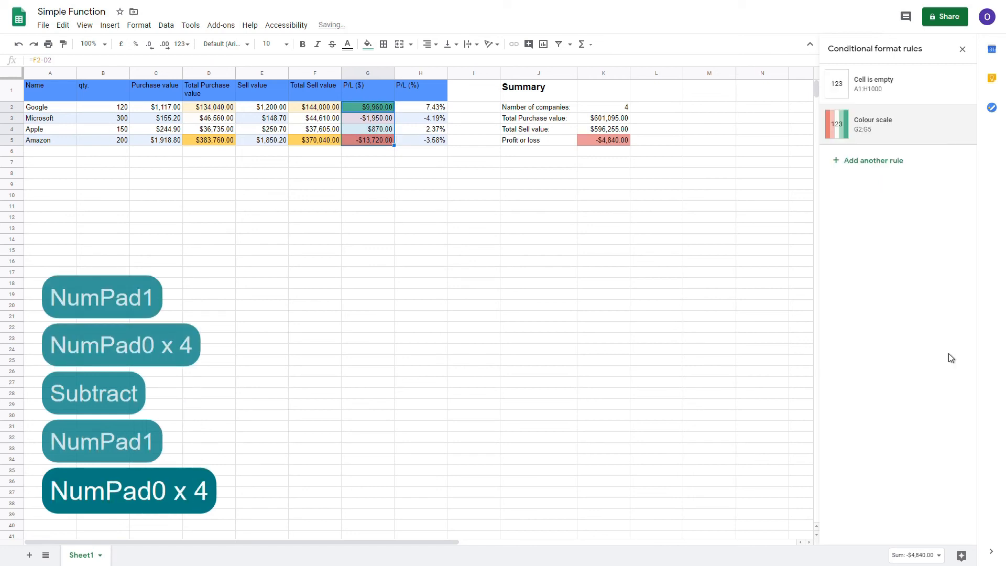
{"action": "left_click", "coordinate": [367, 173]}
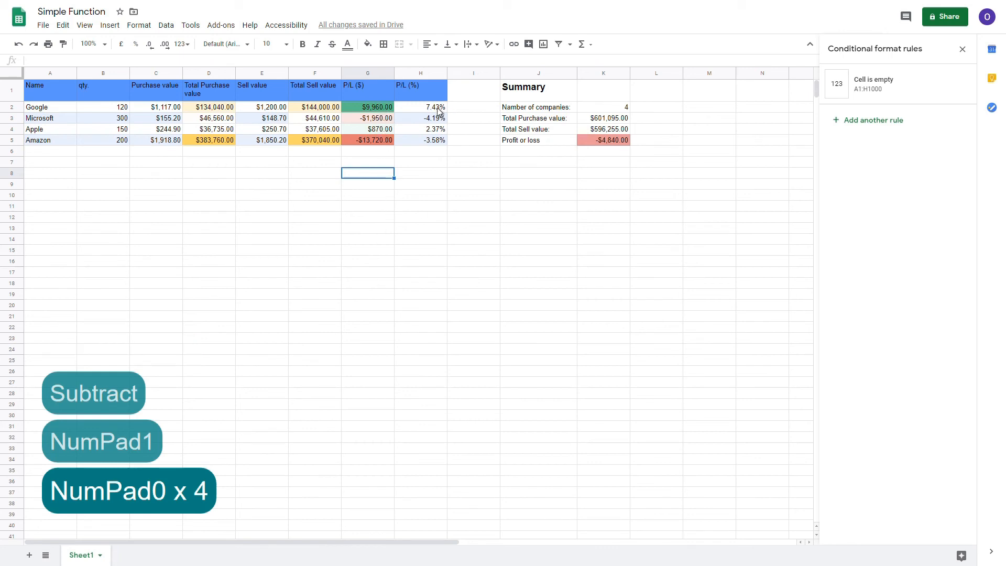
Step: Create a colour scale rule for the P/L (%) values in H2:H5 with the red-to-white-to-green preset
{"action": "left_click_drag", "start_coordinate": [434, 109], "coordinate": [434, 140]}
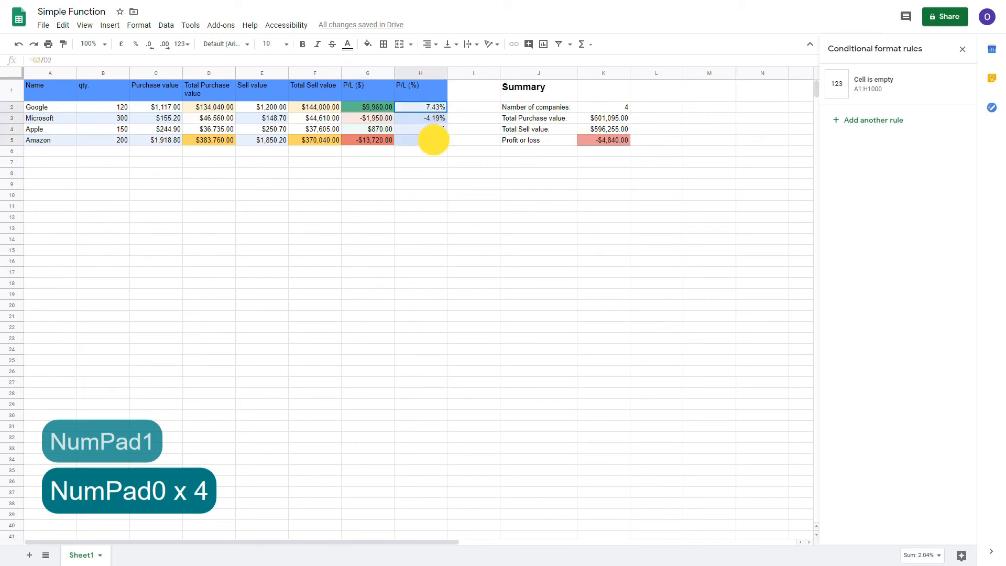
{"action": "left_click", "coordinate": [882, 122]}
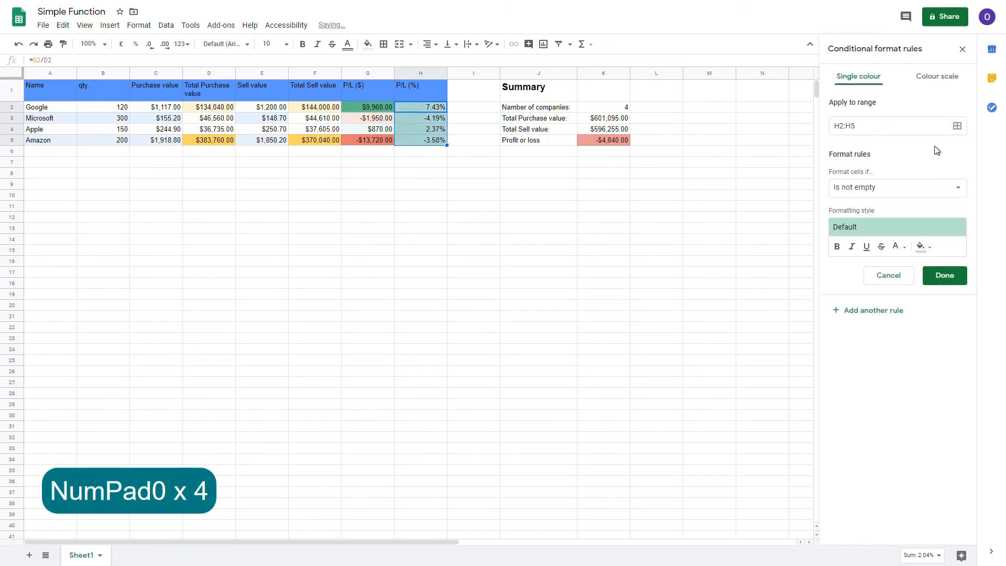
{"action": "left_click", "coordinate": [933, 75]}
{"action": "left_click", "coordinate": [922, 187]}
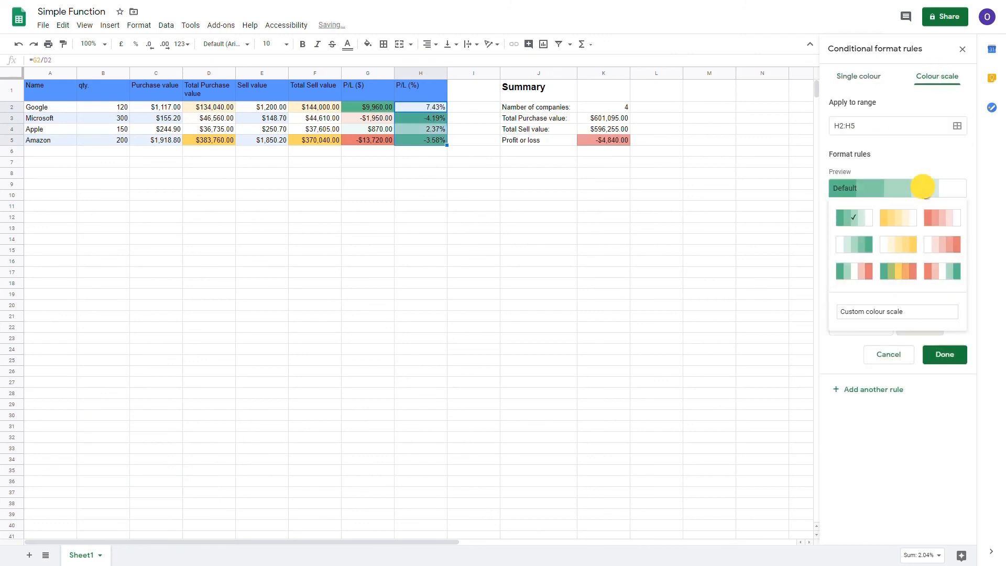
{"action": "left_click", "coordinate": [946, 272]}
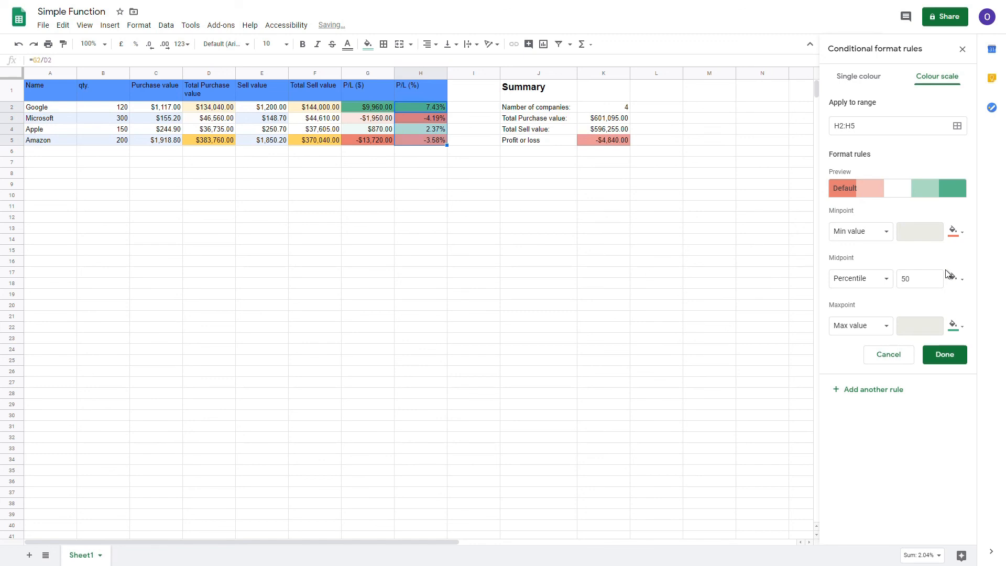
Step: Set the minpoint, maxpoint and midpoint types of the H2:H5 colour scale to Number
{"action": "left_click", "coordinate": [878, 234]}
{"action": "left_click", "coordinate": [875, 249]}
{"action": "left_click", "coordinate": [879, 337]}
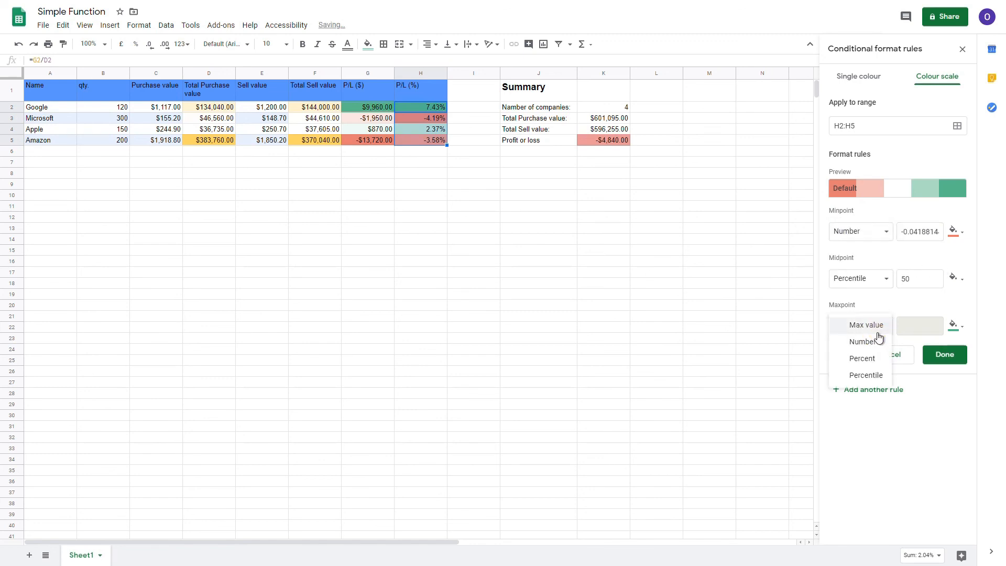
{"action": "left_click", "coordinate": [879, 341]}
{"action": "left_click", "coordinate": [879, 287]}
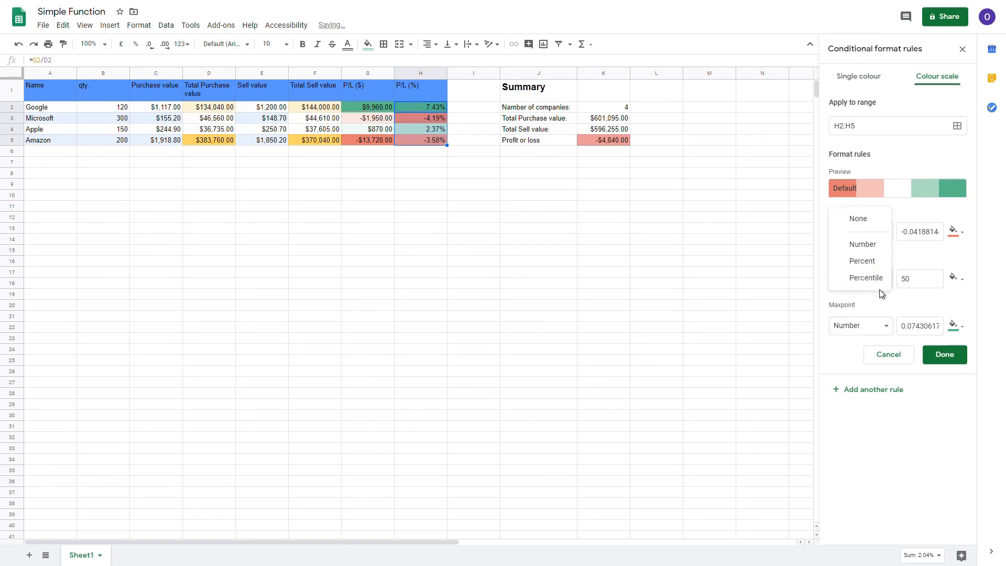
{"action": "left_click", "coordinate": [875, 244]}
Step: Set the H2:H5 colour scale's minpoint to -0.08, midpoint to 0 and maxpoint to 0.08, and save the rule
{"action": "double_click", "coordinate": [920, 231]}
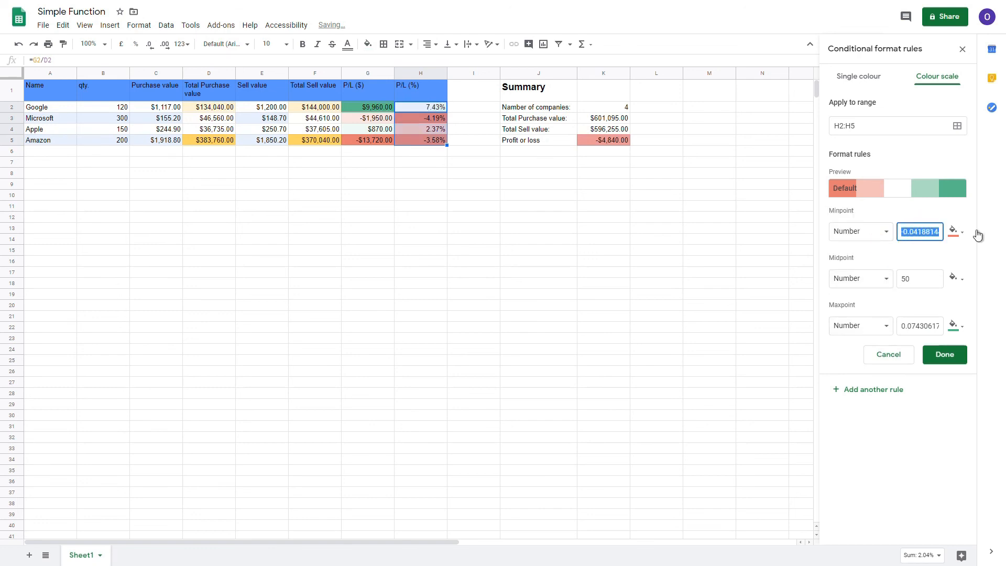
{"action": "type", "text": "-0"}
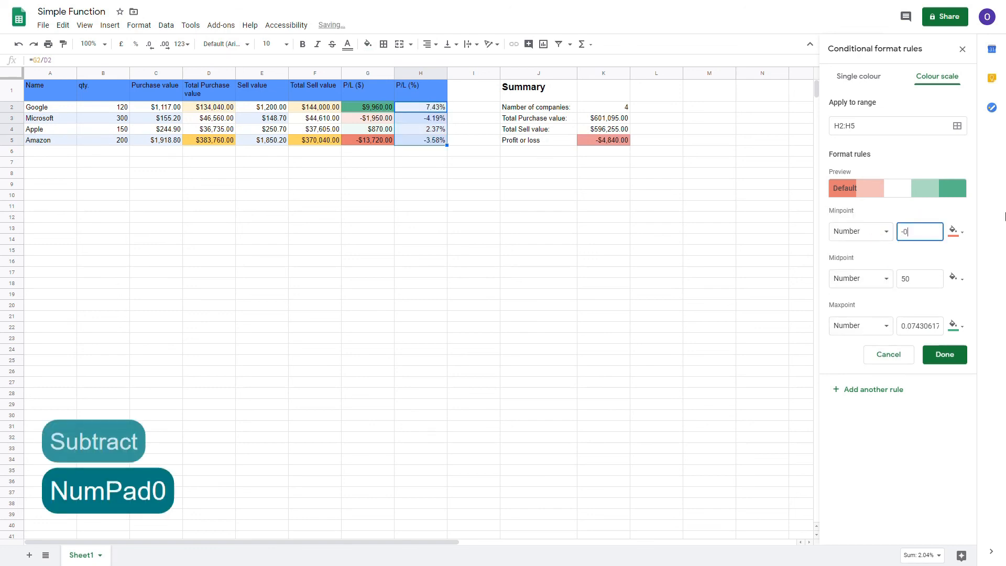
{"action": "type", "text": ".08"}
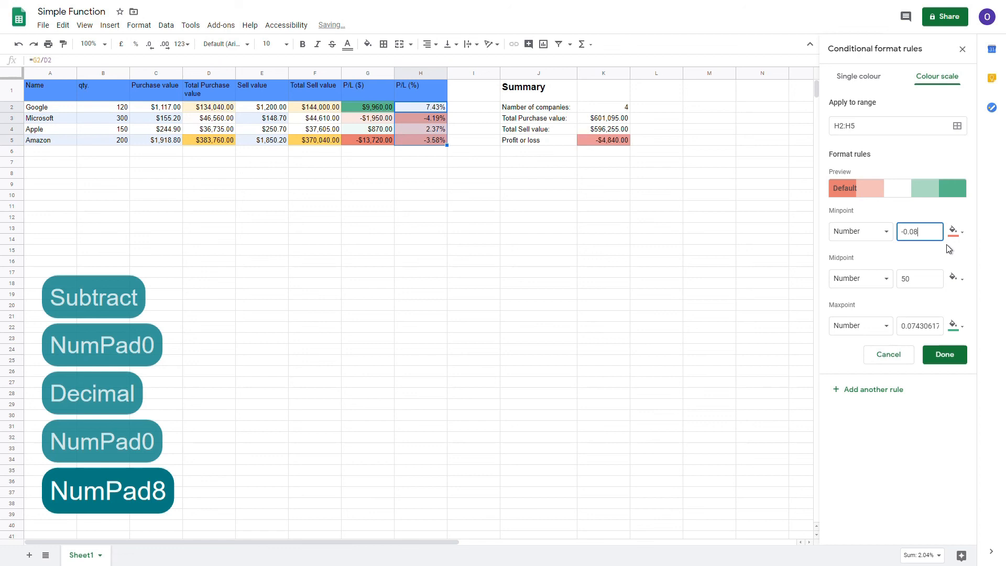
{"action": "double_click", "coordinate": [919, 278]}
{"action": "type", "text": "0"}
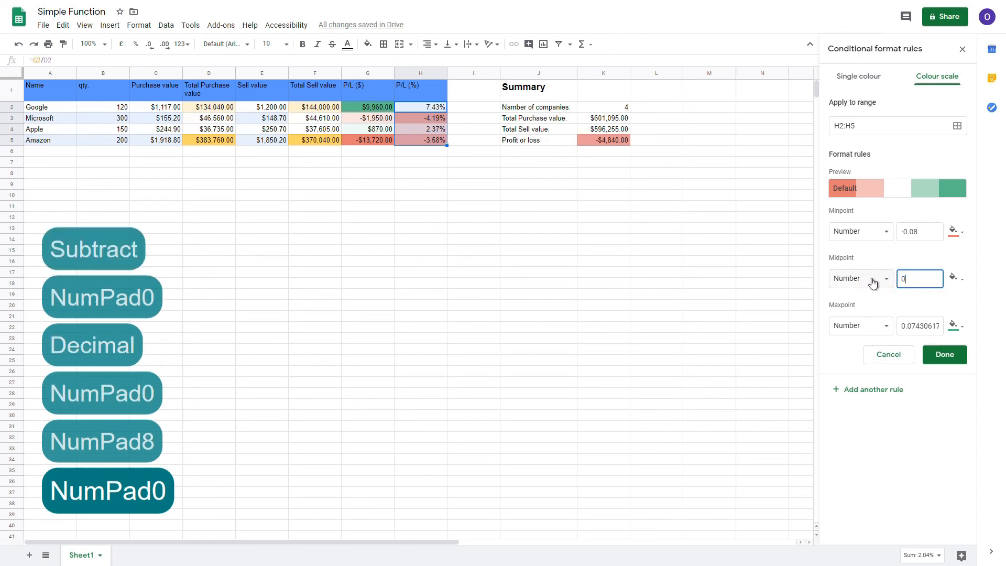
{"action": "double_click", "coordinate": [914, 326]}
{"action": "type", "text": "0"}
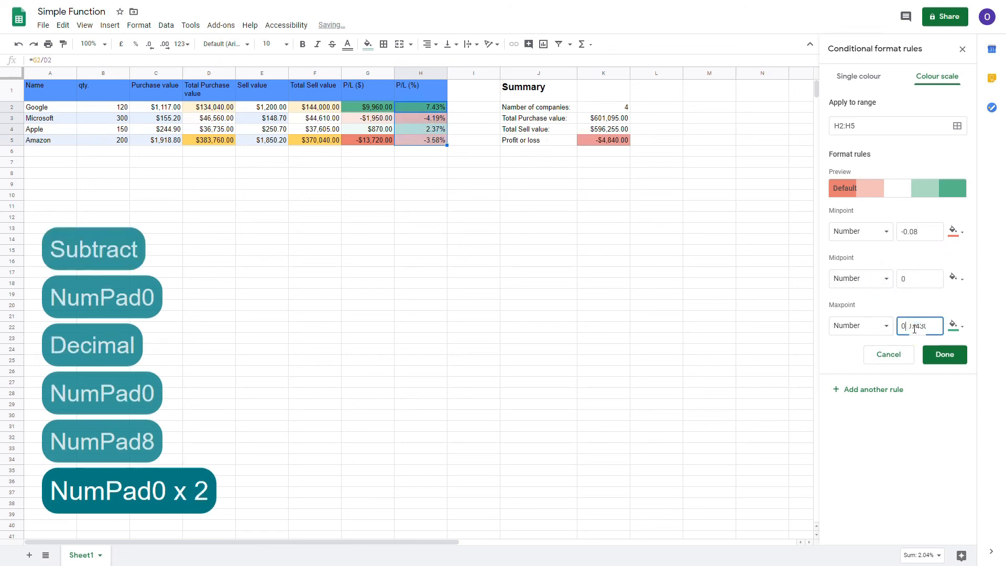
{"action": "type", "text": ".08"}
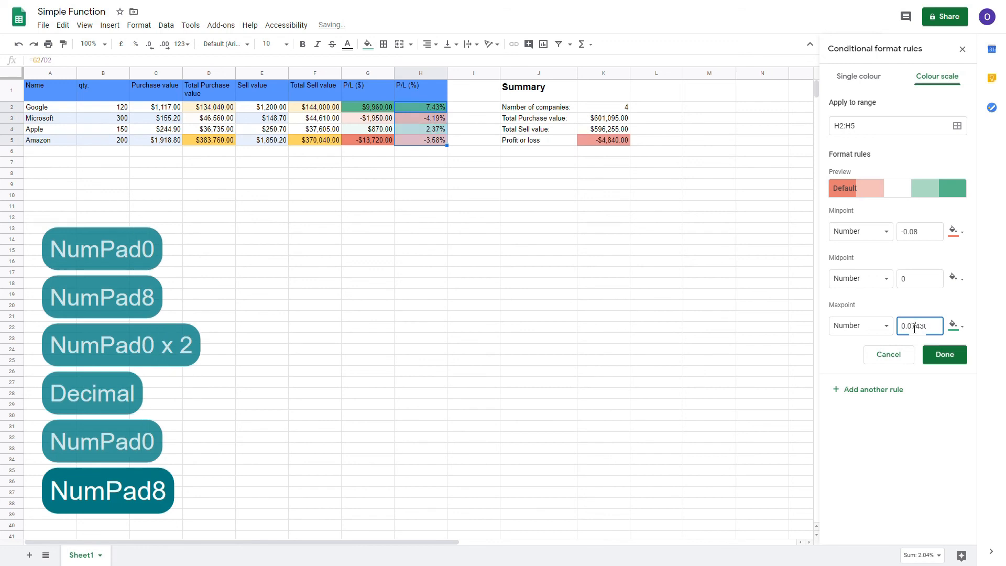
{"action": "left_click", "coordinate": [942, 358]}
{"action": "left_click", "coordinate": [390, 166]}
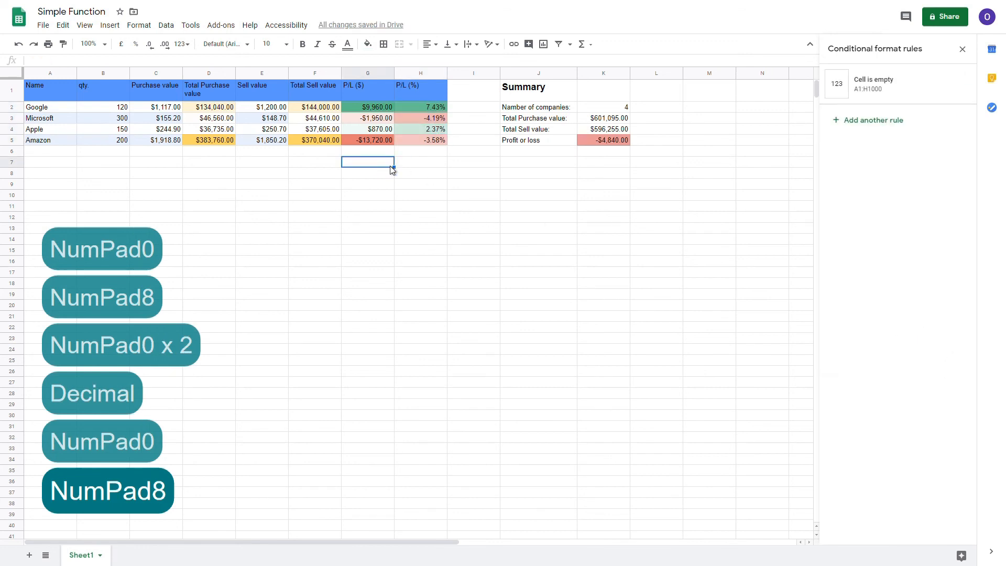